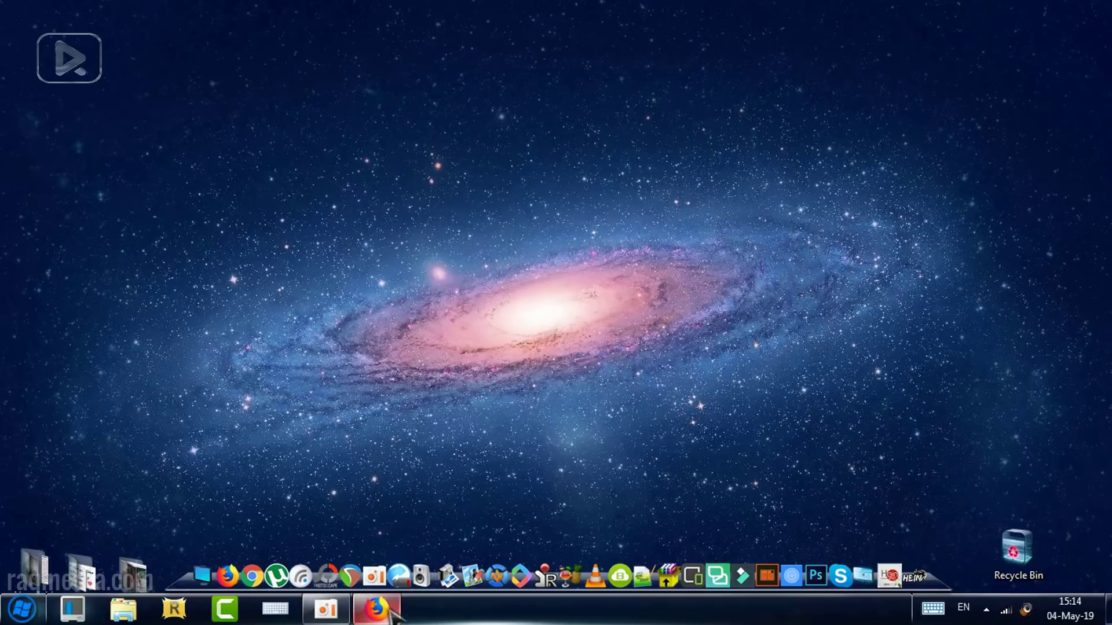
Bring Firefox back on screen and open the Add-ons Manager from the main menu
left_click(376, 610)
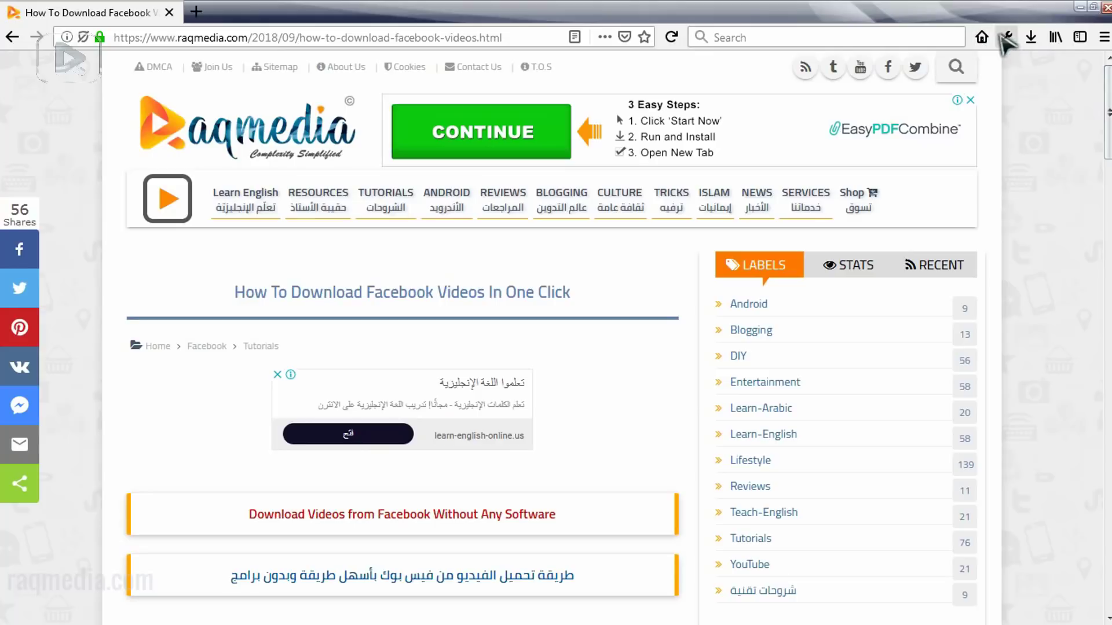
left_click(1104, 38)
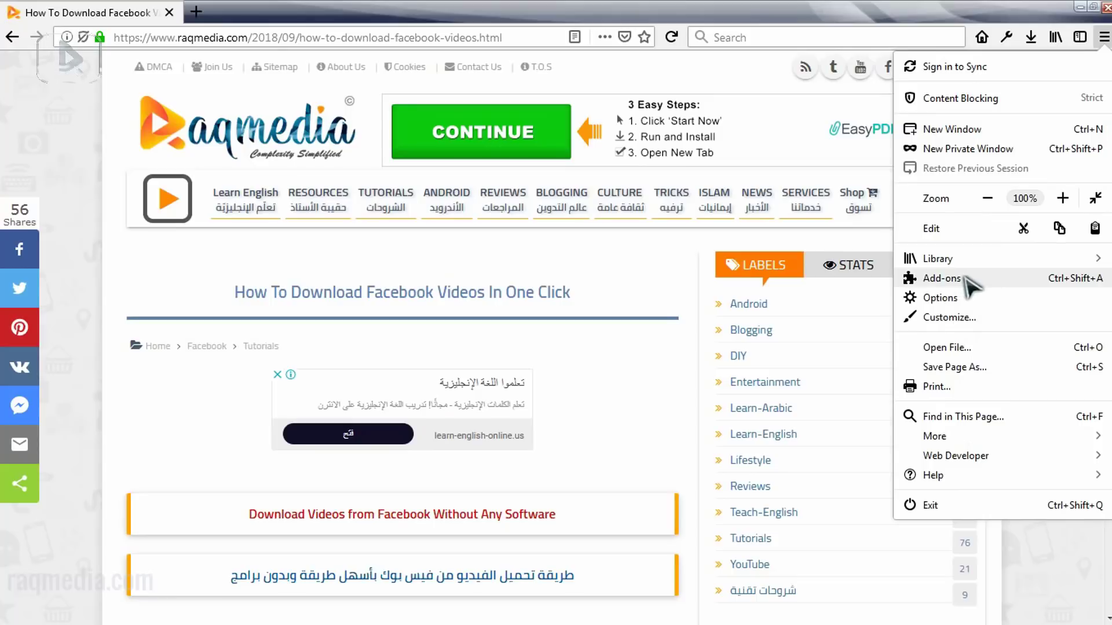
left_click(942, 278)
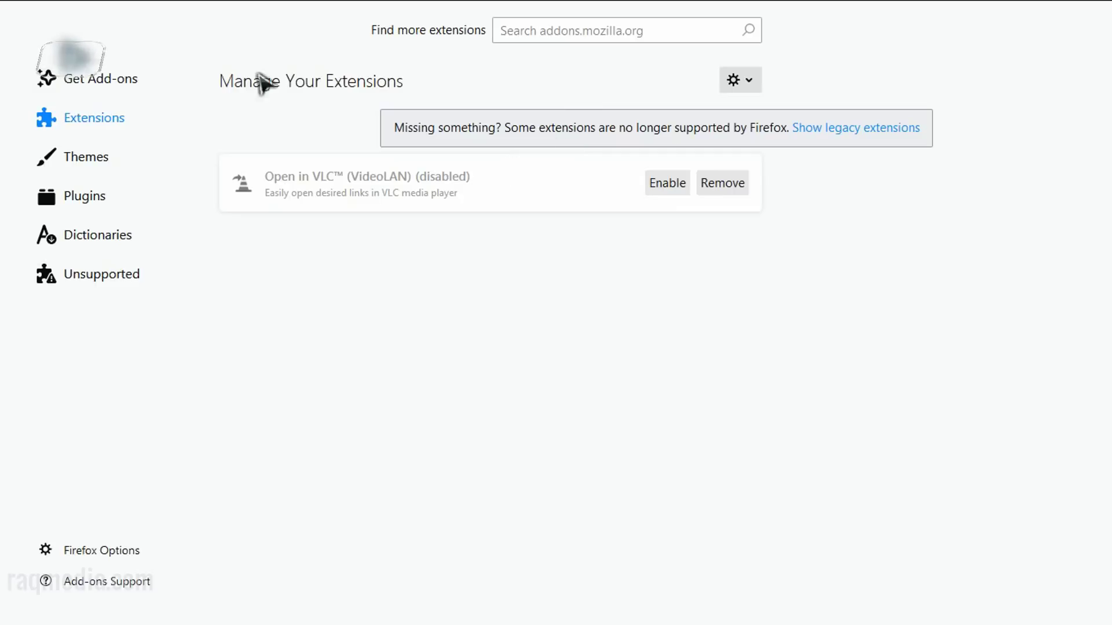
Show the unsupported legacy extensions, where uBlock Origin and Google Translator are disabled
left_click(121, 274)
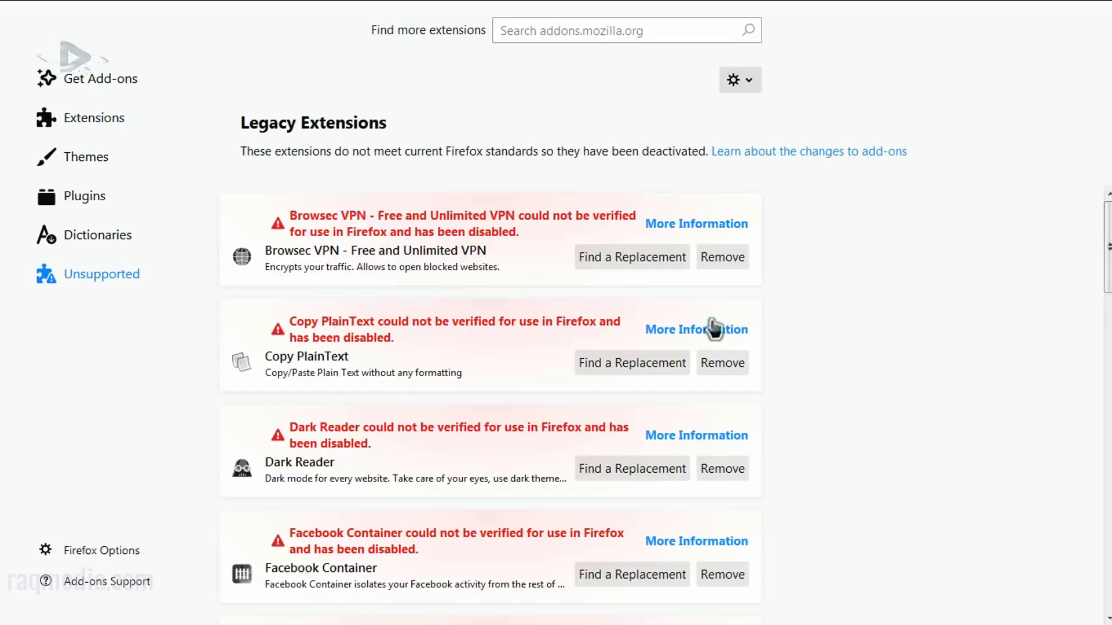
scroll(879, 416, "down", 3)
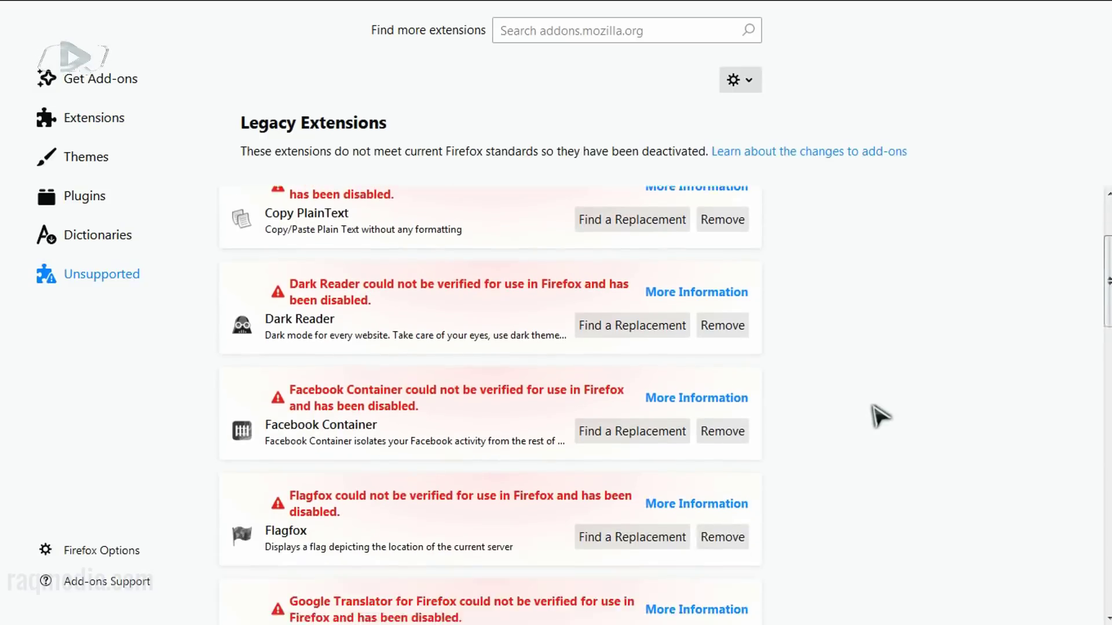
scroll(879, 415, "down", 3)
scroll(879, 416, "down", 3)
scroll(879, 415, "down", 3)
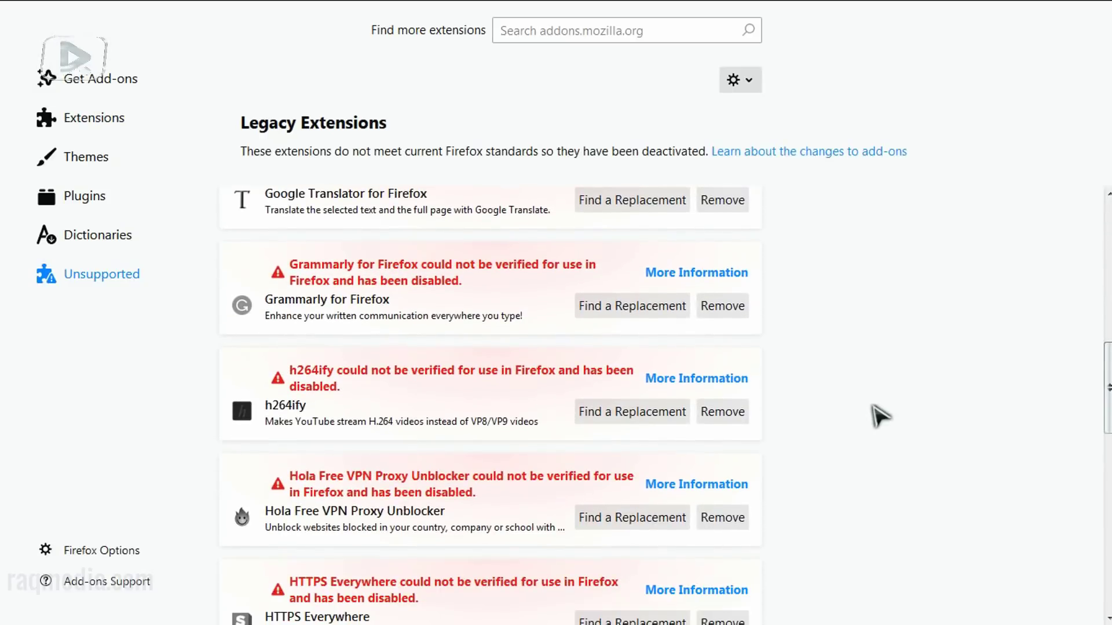
scroll(879, 416, "down", 3)
scroll(879, 415, "down", 2)
scroll(879, 415, "down", 2)
scroll(879, 416, "down", 2)
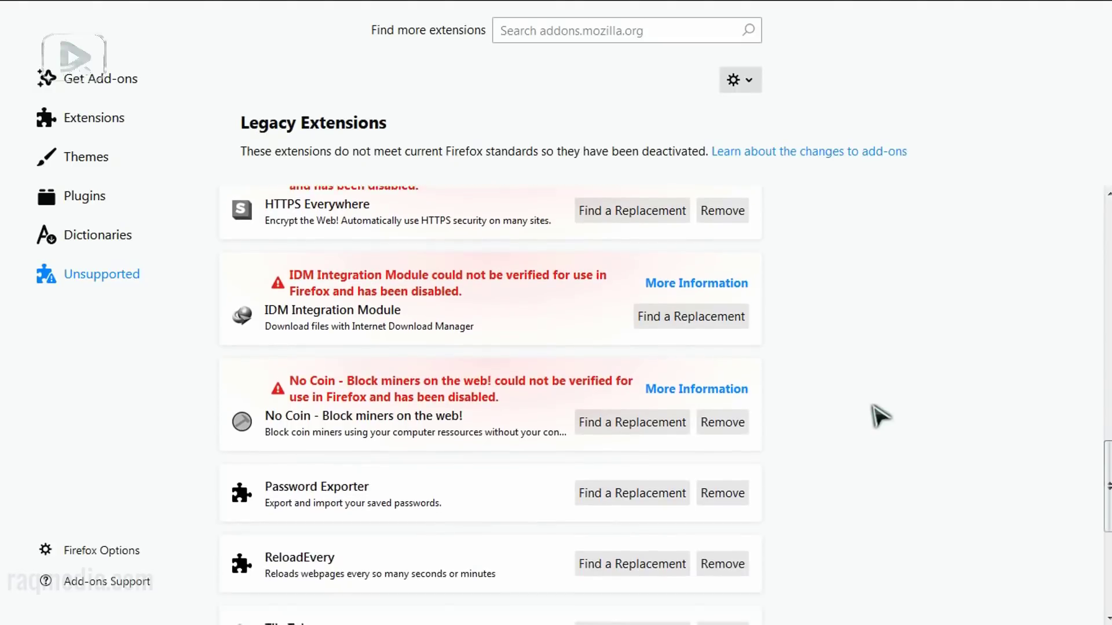
scroll(879, 415, "down", 1)
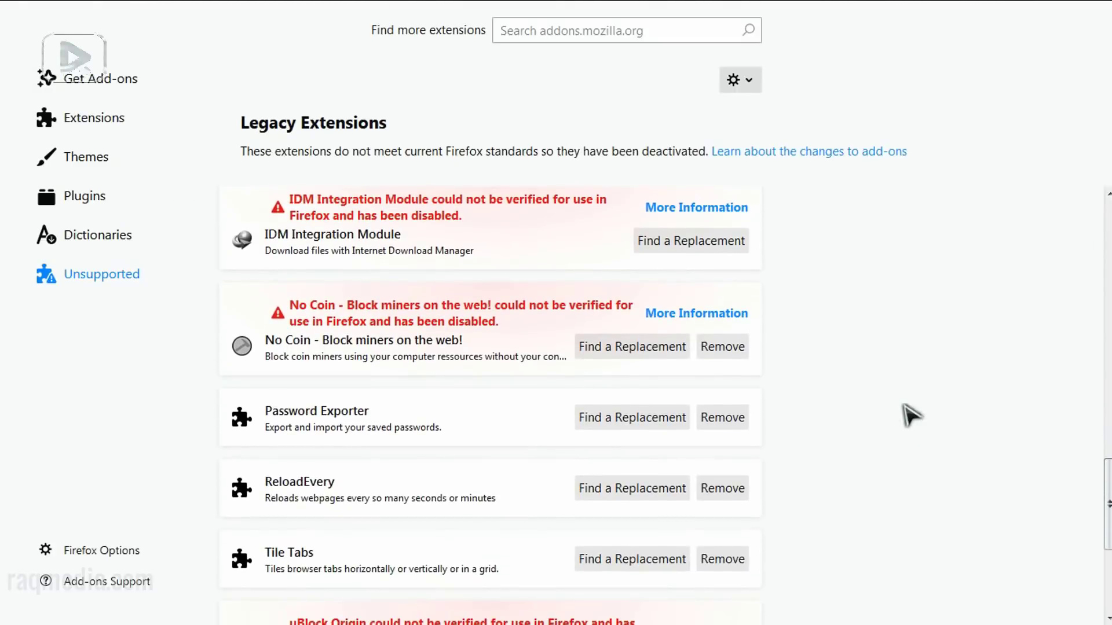
scroll(455, 467, "down", 3)
scroll(454, 468, "down", 2)
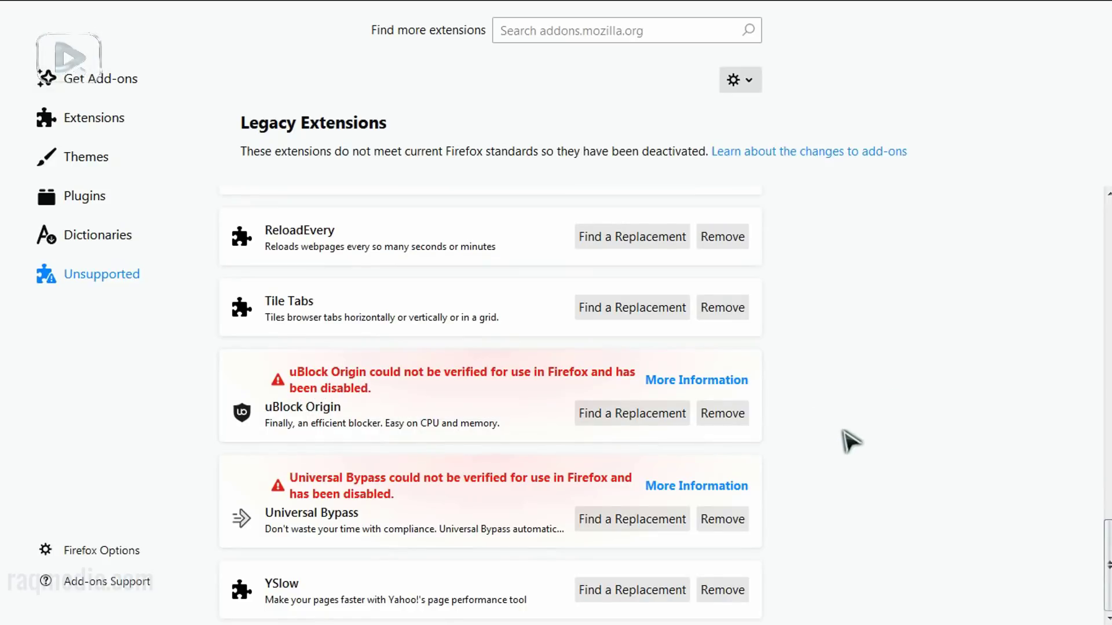
scroll(852, 525, "up", 5)
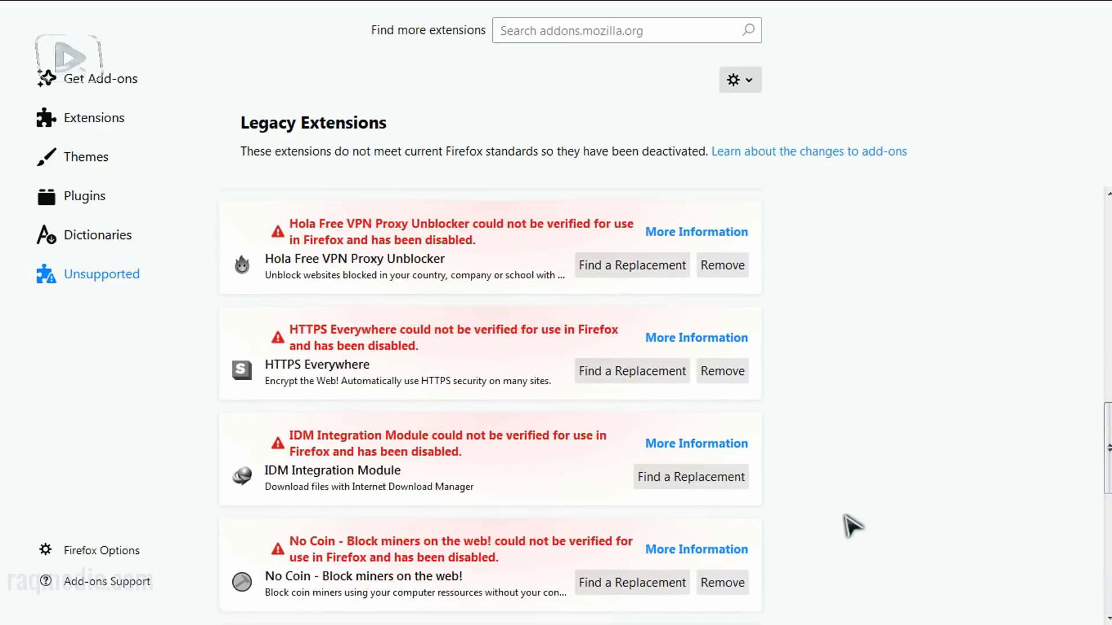
scroll(853, 525, "up", 5)
scroll(853, 526, "up", 5)
scroll(852, 525, "up", 3)
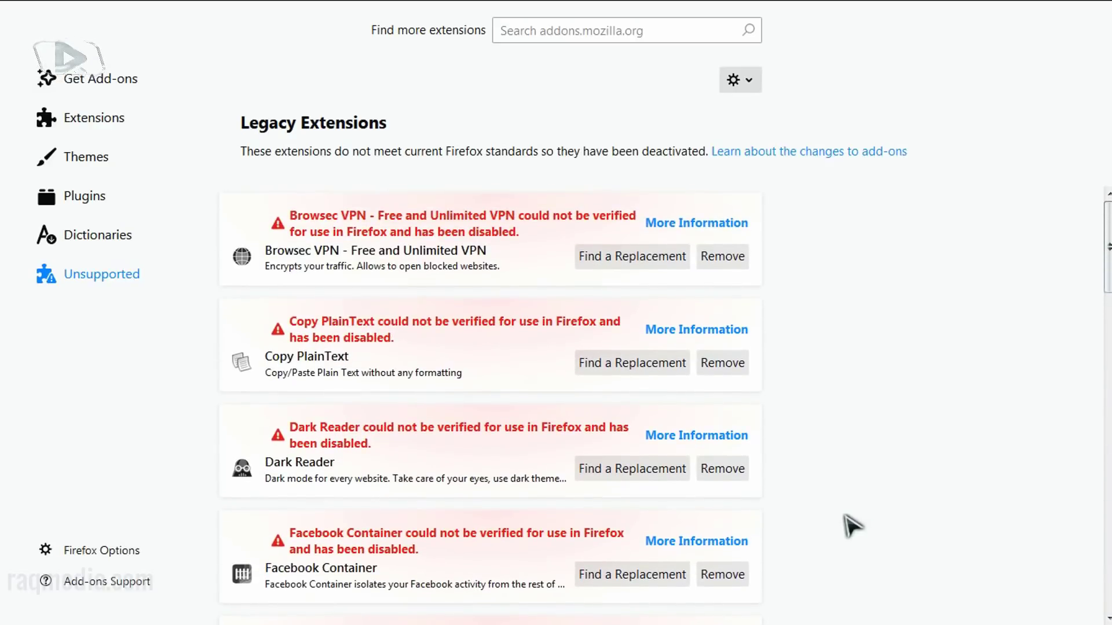
scroll(852, 526, "down", 2)
scroll(852, 525, "down", 2)
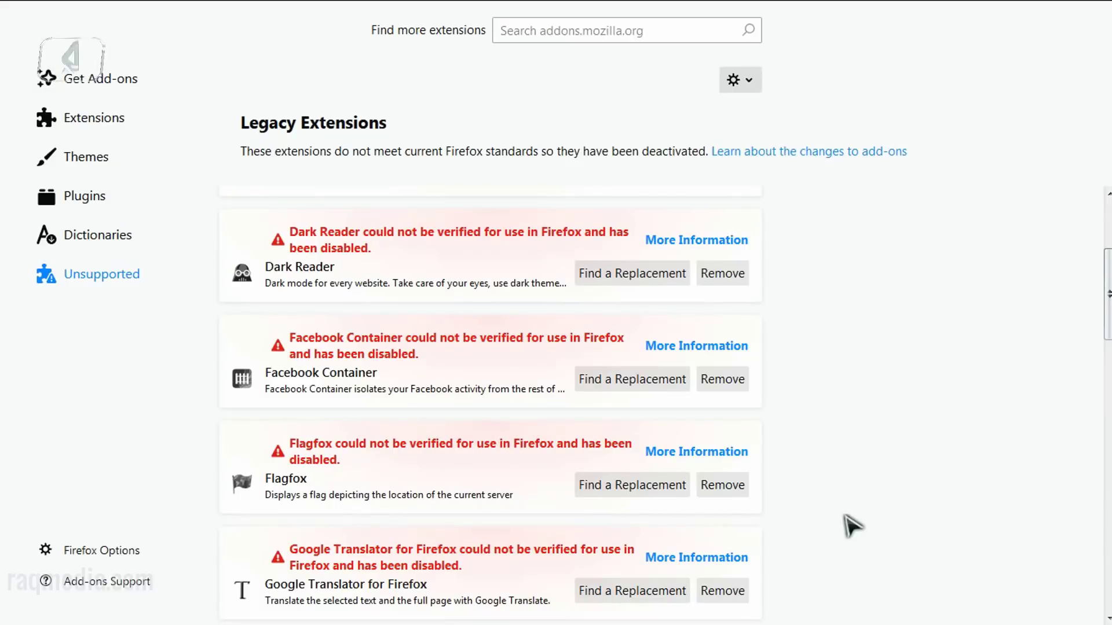
scroll(852, 526, "down", 2)
scroll(852, 526, "down", 2)
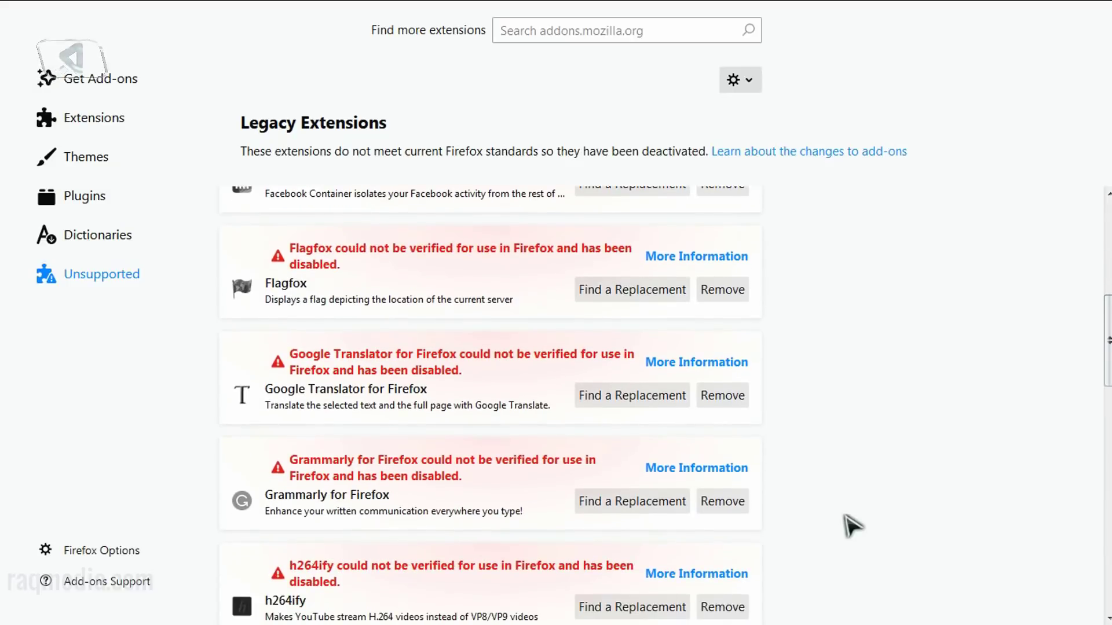
scroll(852, 525, "down", 2)
scroll(849, 521, "down", 3)
scroll(849, 521, "down", 2)
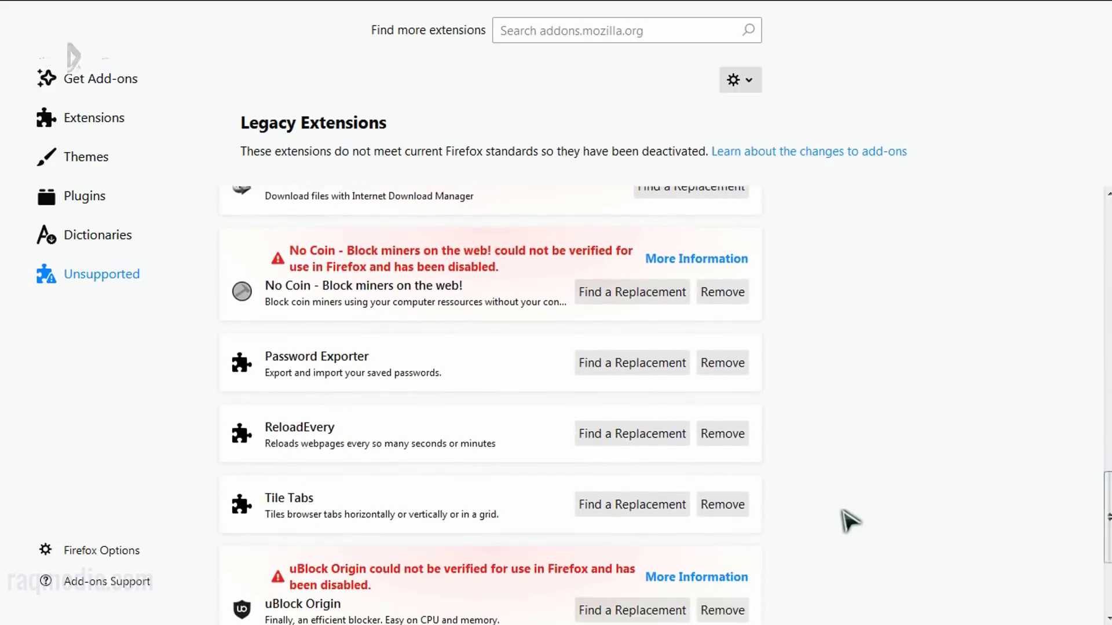
scroll(849, 522, "down", 1)
scroll(850, 521, "down", 2)
scroll(849, 522, "down", 1)
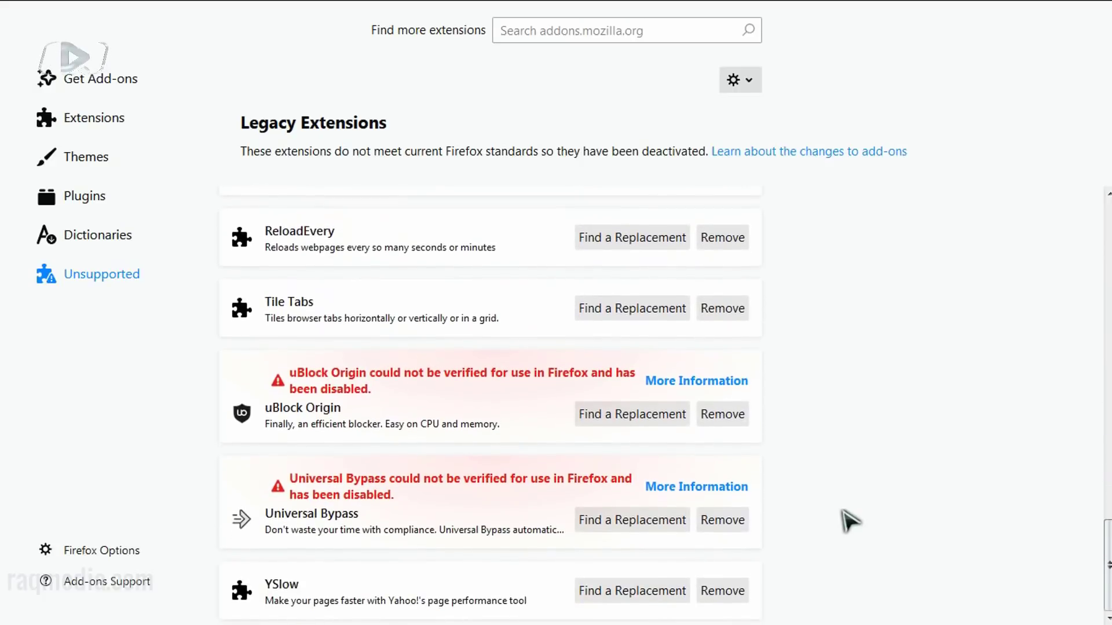
scroll(850, 522, "up", 3)
scroll(849, 521, "up", 3)
scroll(849, 521, "up", 3)
scroll(850, 521, "up", 3)
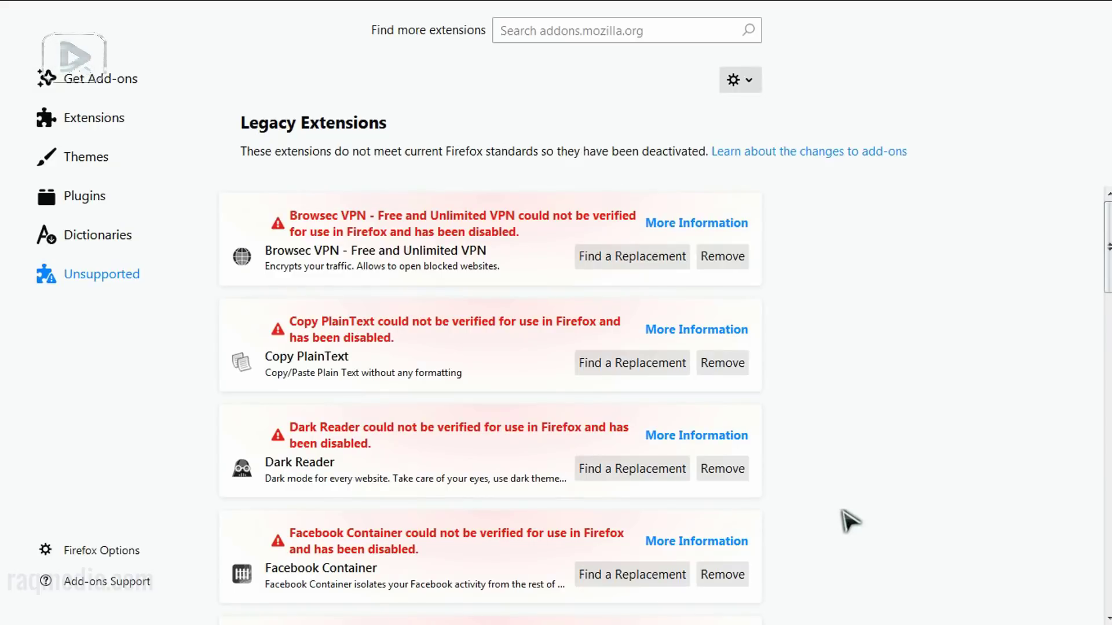
scroll(829, 540, "down", 4)
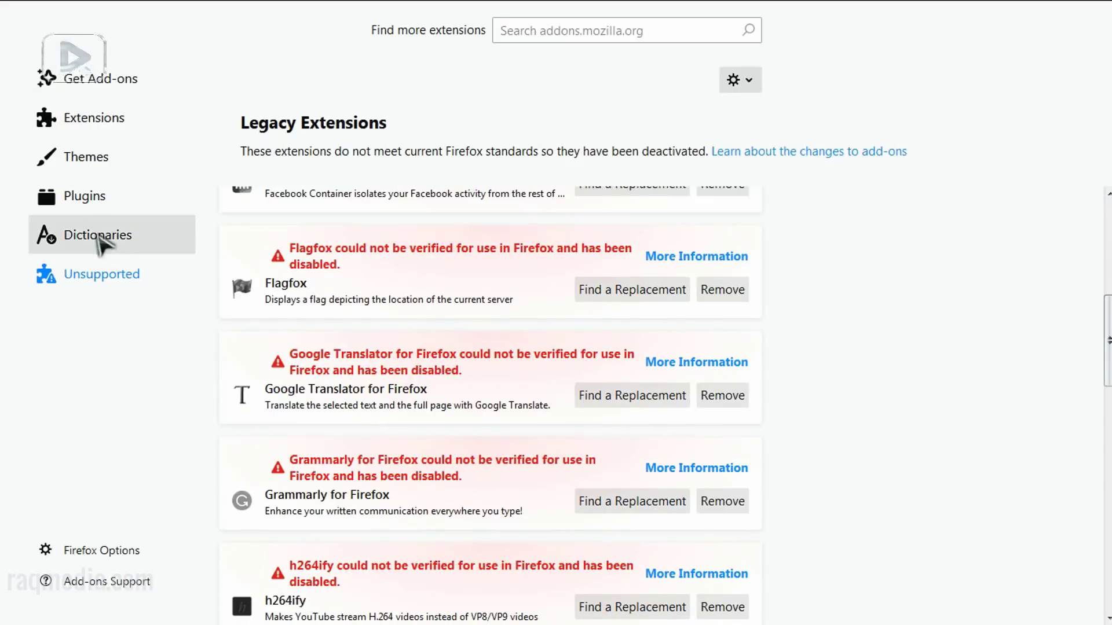
From Get Add-ons, open the full list of 130 featured extensions
left_click(102, 83)
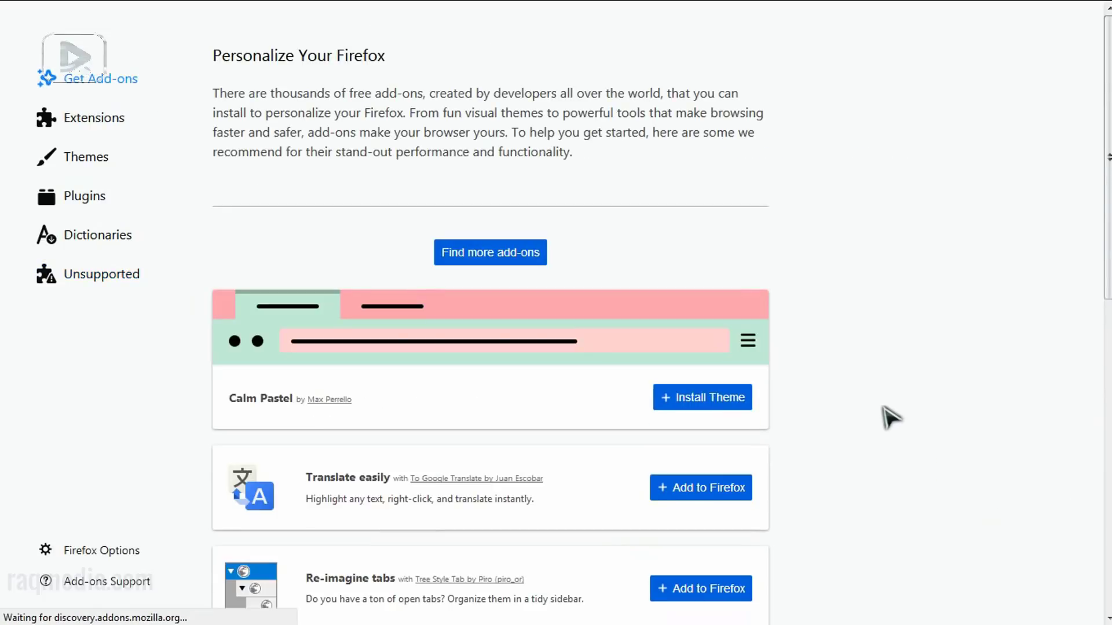
scroll(567, 516, "down", 3)
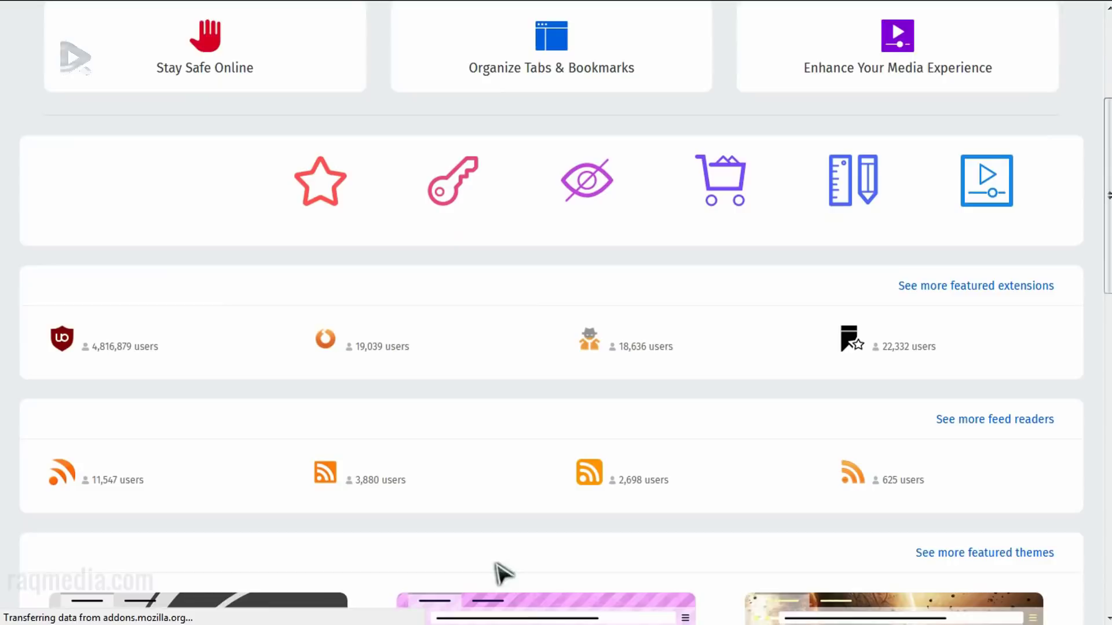
scroll(555, 435, "down", 2)
scroll(1033, 355, "down", 1)
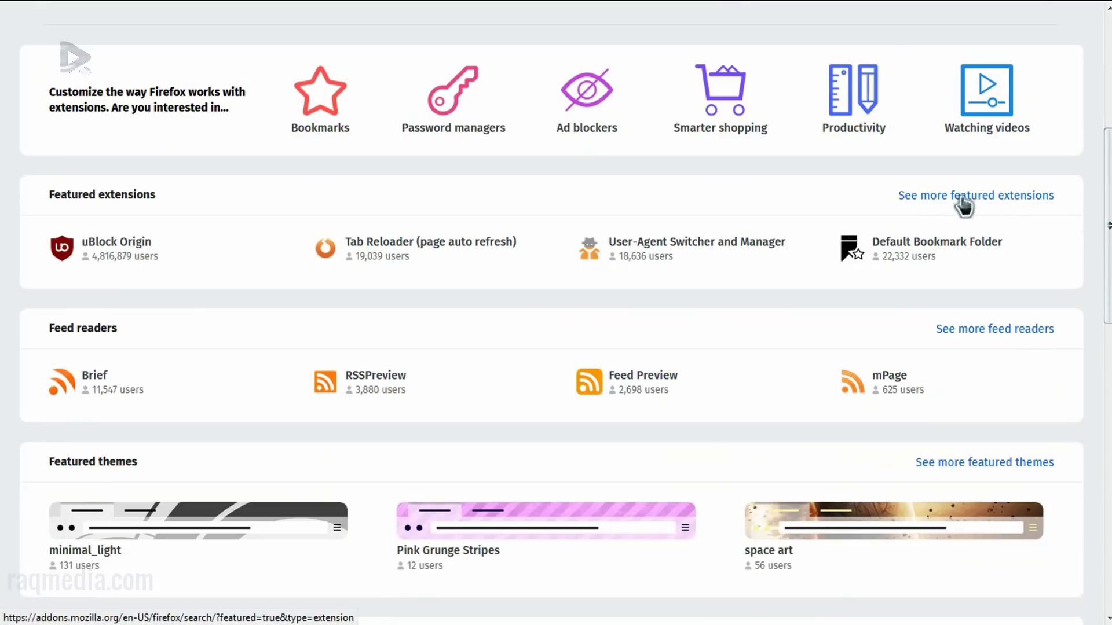
left_click(991, 198)
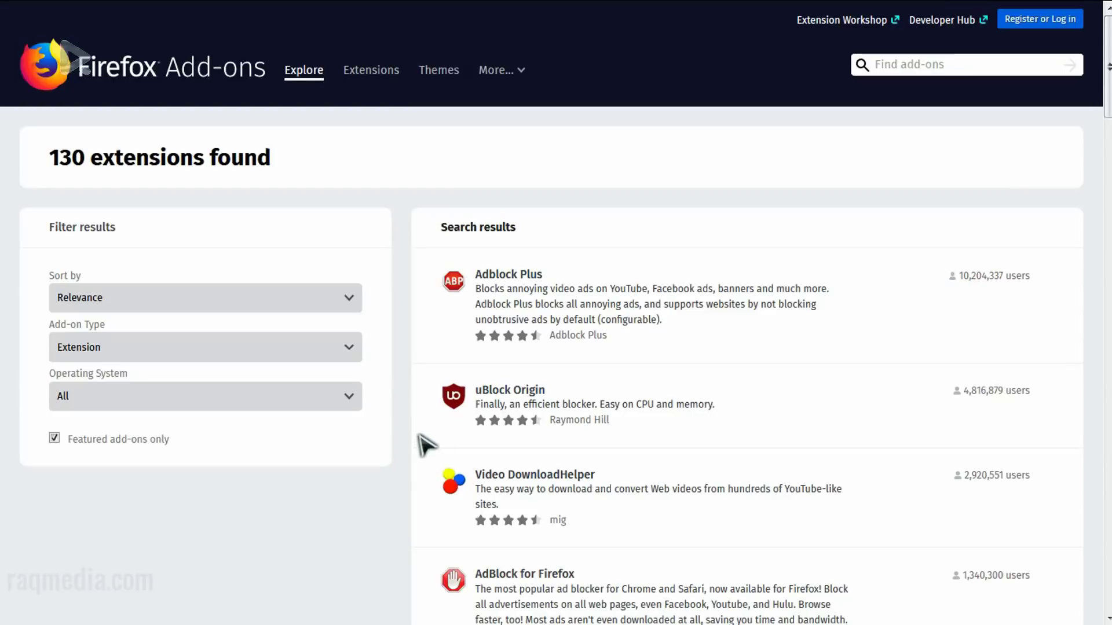
scroll(434, 435, "down", 2)
scroll(408, 460, "down", 1)
scroll(407, 469, "down", 2)
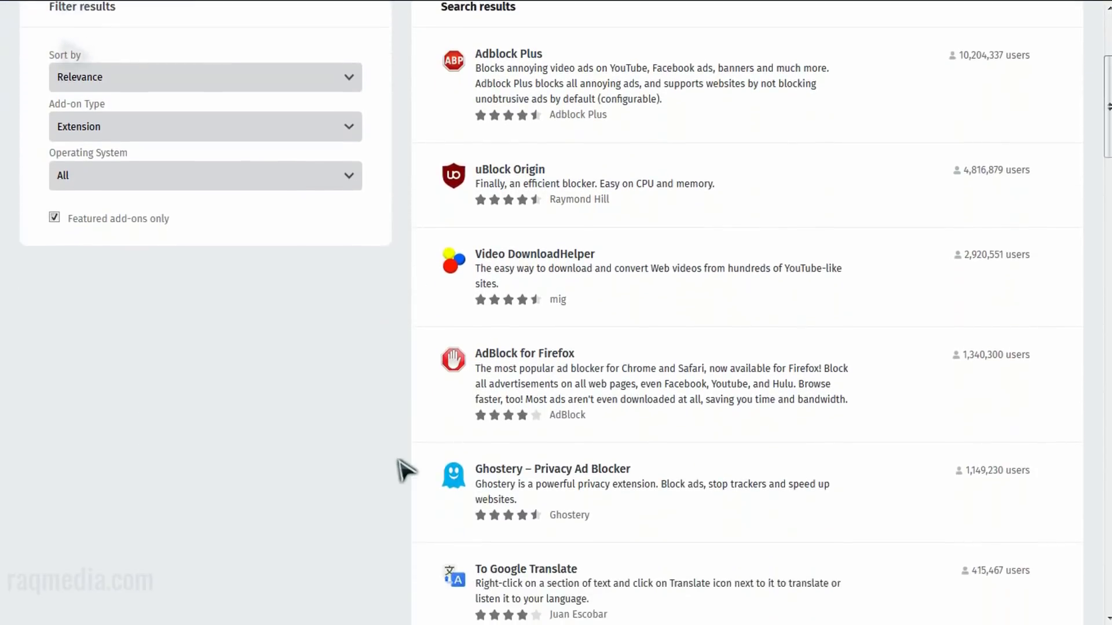
scroll(407, 471, "down", 2)
scroll(407, 471, "down", 1)
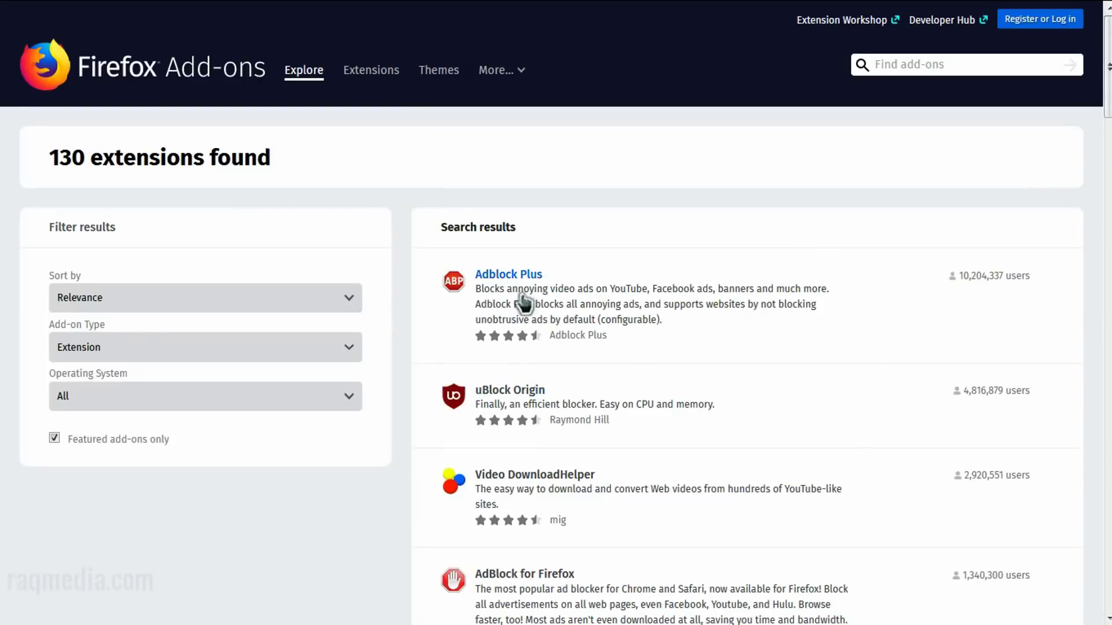
Try installing uBlock Origin, which fails with 'Download failed', and select parts of the error text
left_click(508, 392)
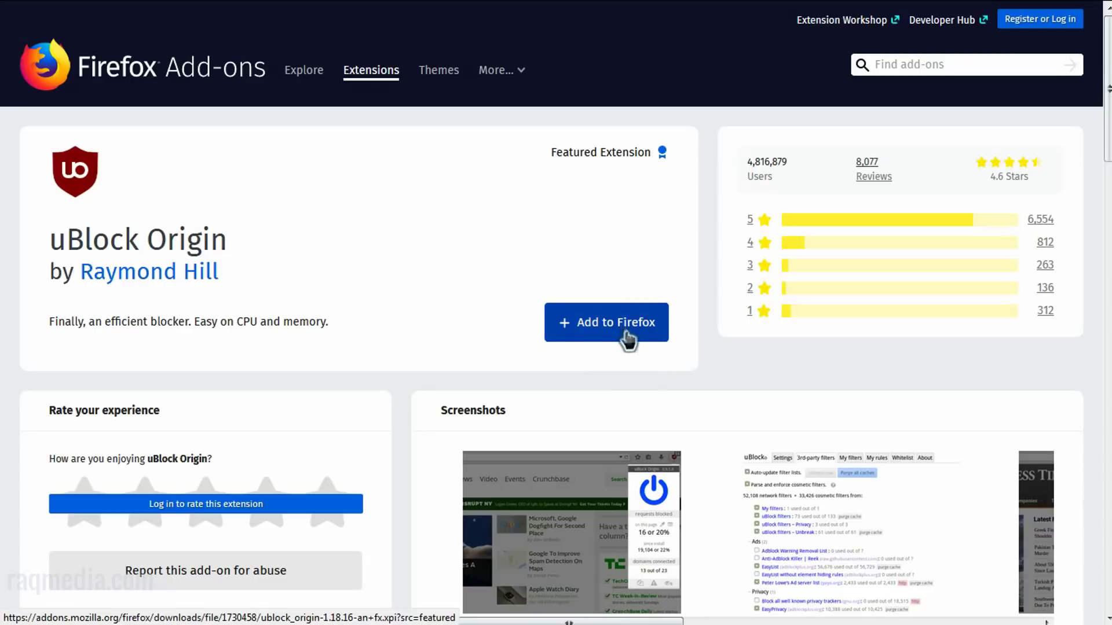
left_click(631, 334)
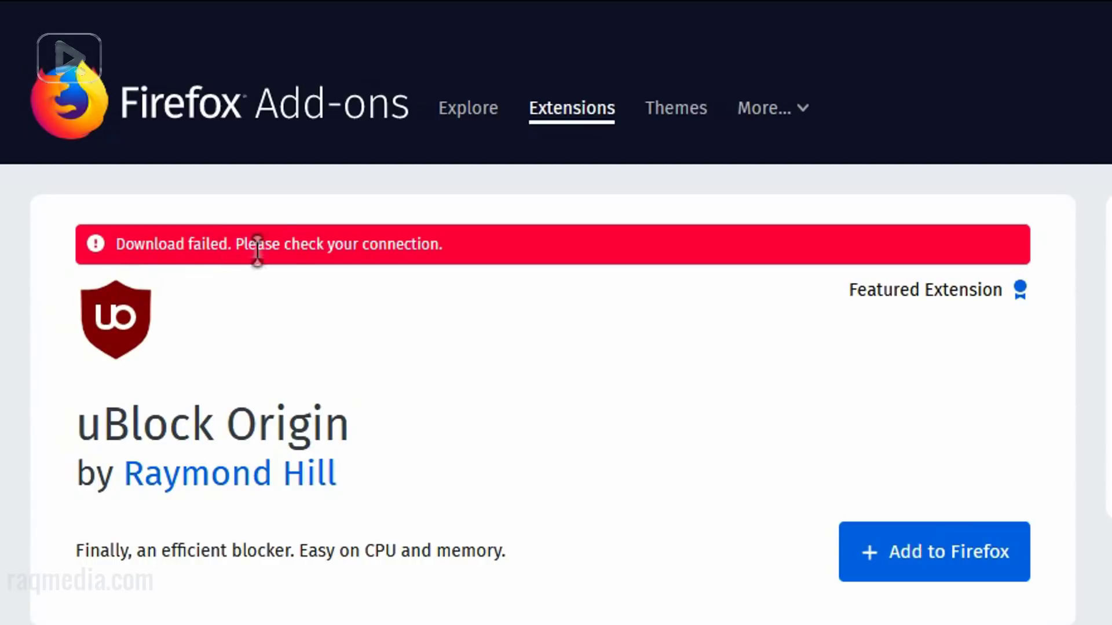
left_click_drag(444, 245, 245, 245)
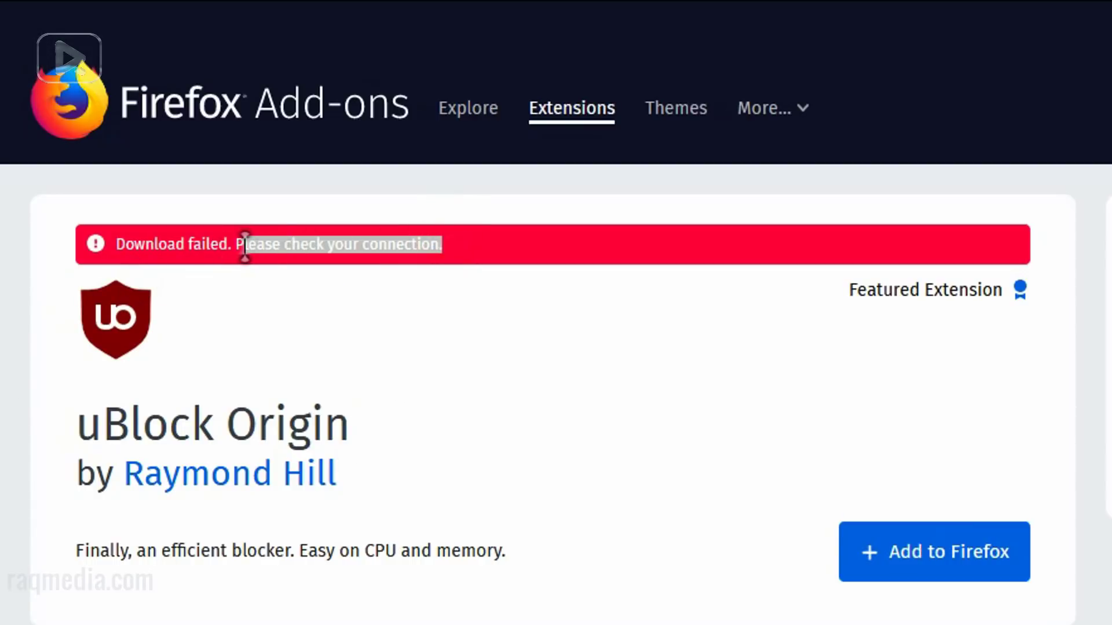
left_click(539, 318)
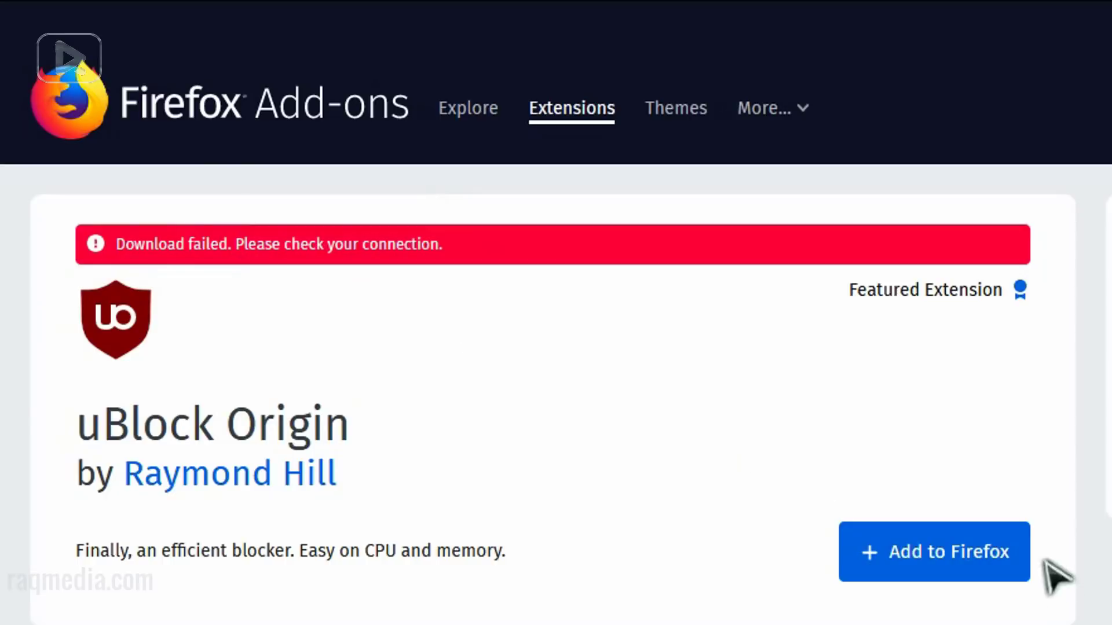
scroll(1084, 608, "down", 6)
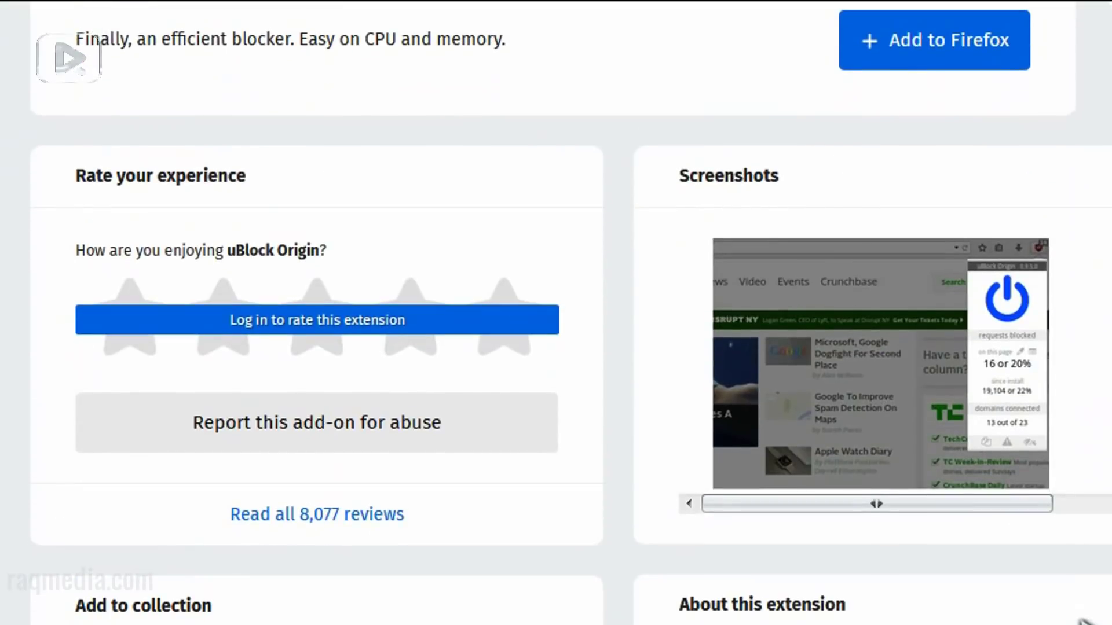
scroll(474, 613, "down", 5)
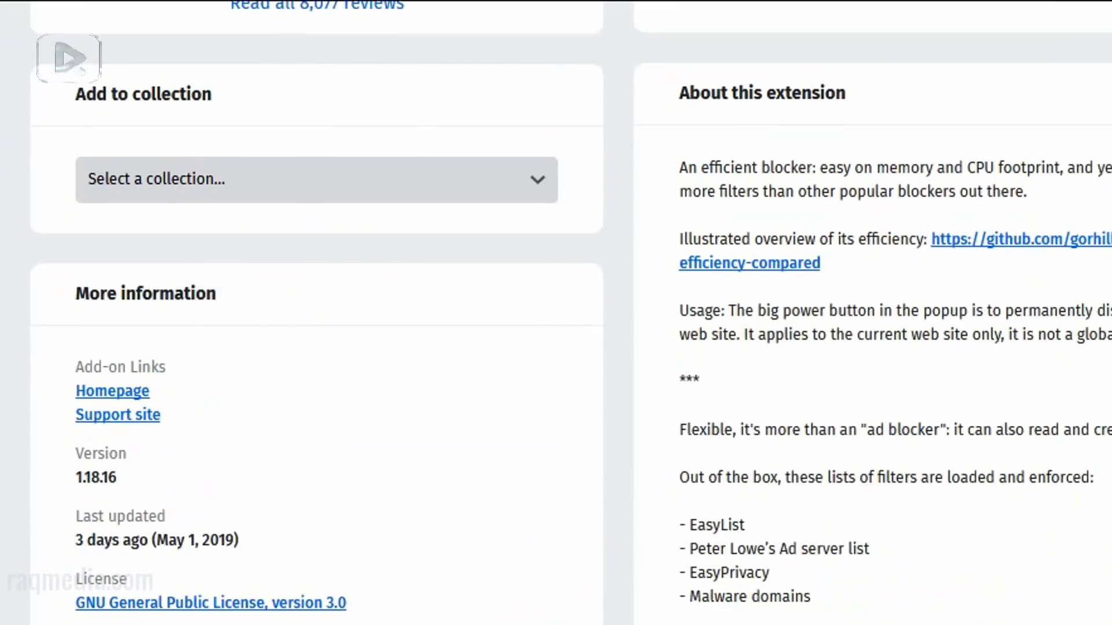
scroll(474, 612, "up", 12)
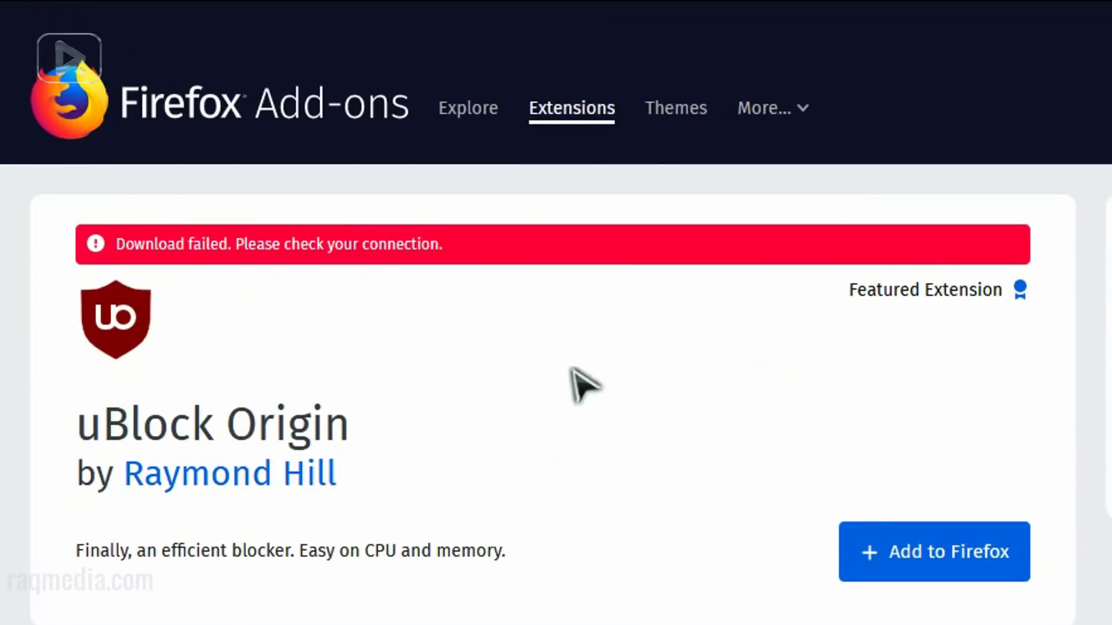
left_click_drag(363, 244, 443, 246)
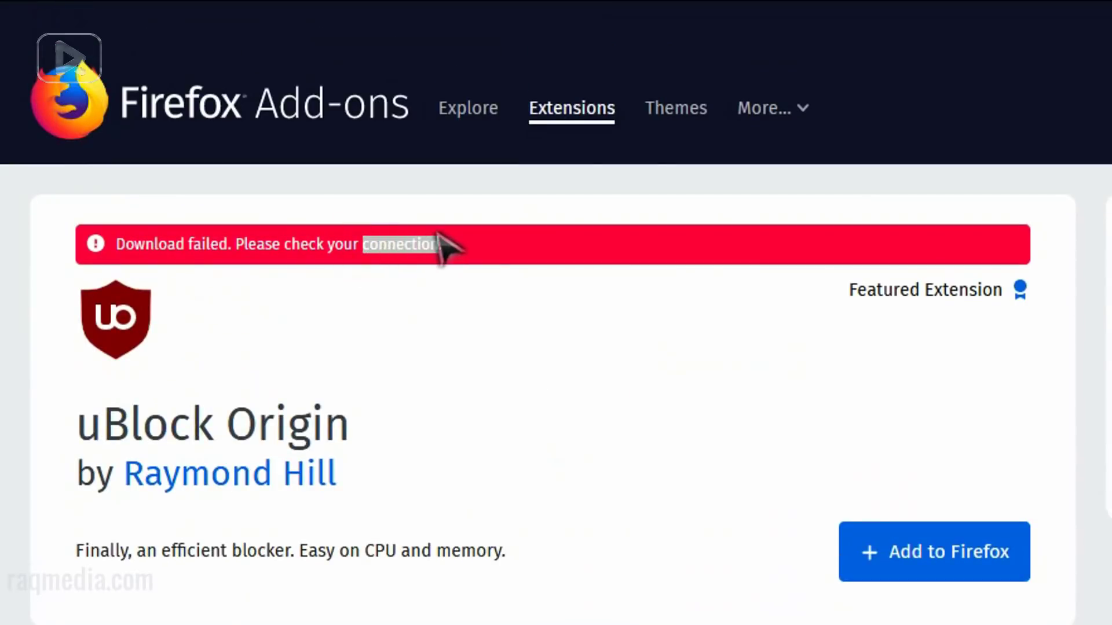
left_click(591, 352)
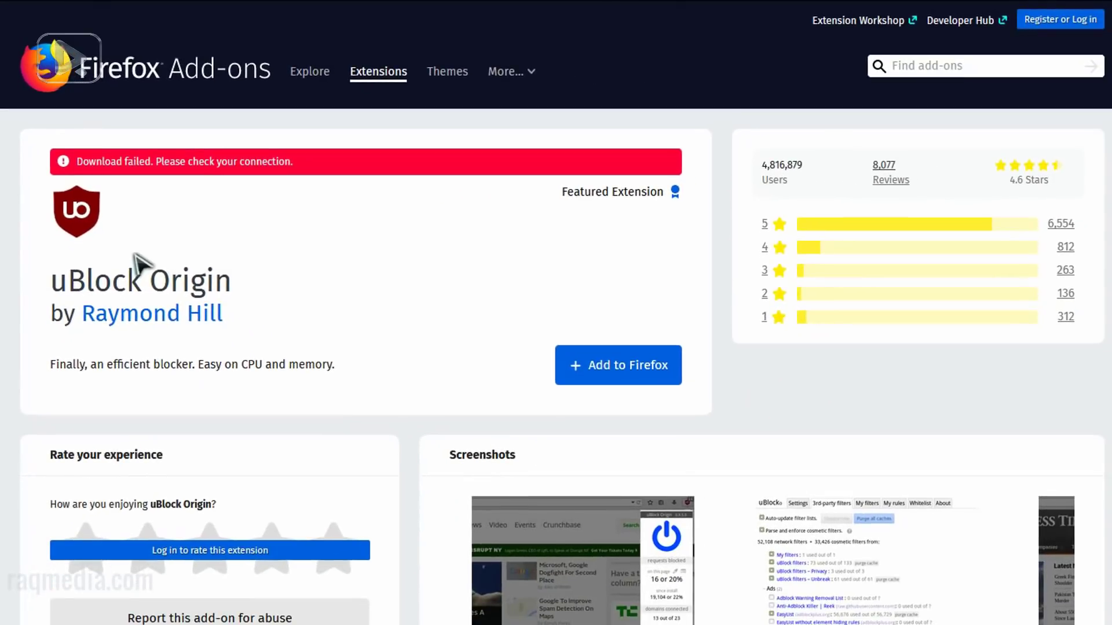
Try installing Ghostery, go back to the results, and restore Firefox to a smaller window
key("alt+Left")
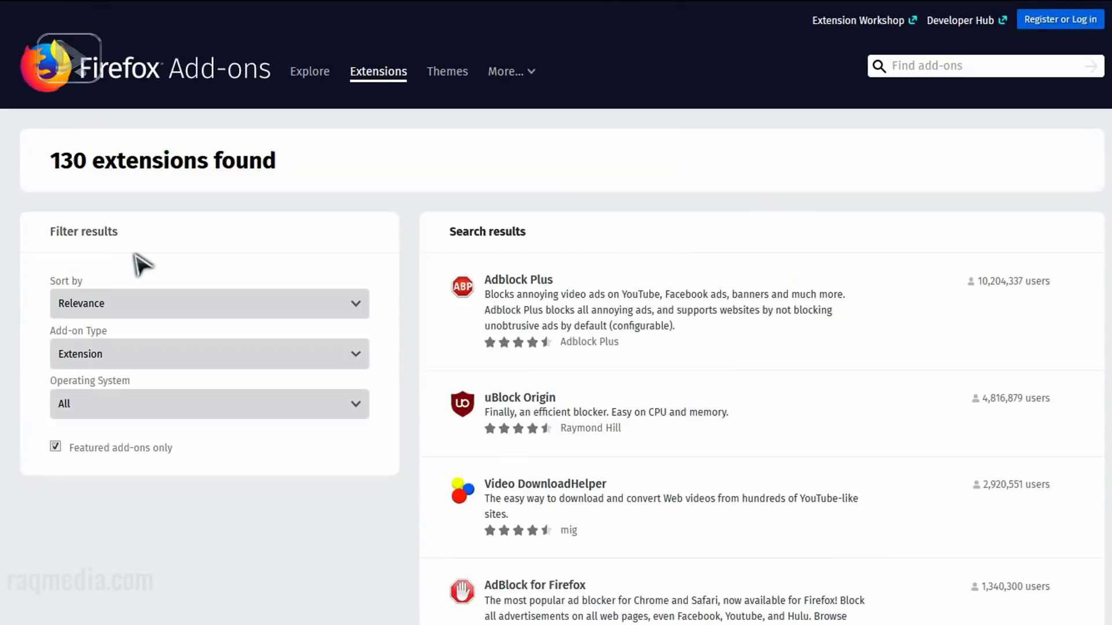
scroll(693, 483, "down", 3)
scroll(692, 484, "down", 2)
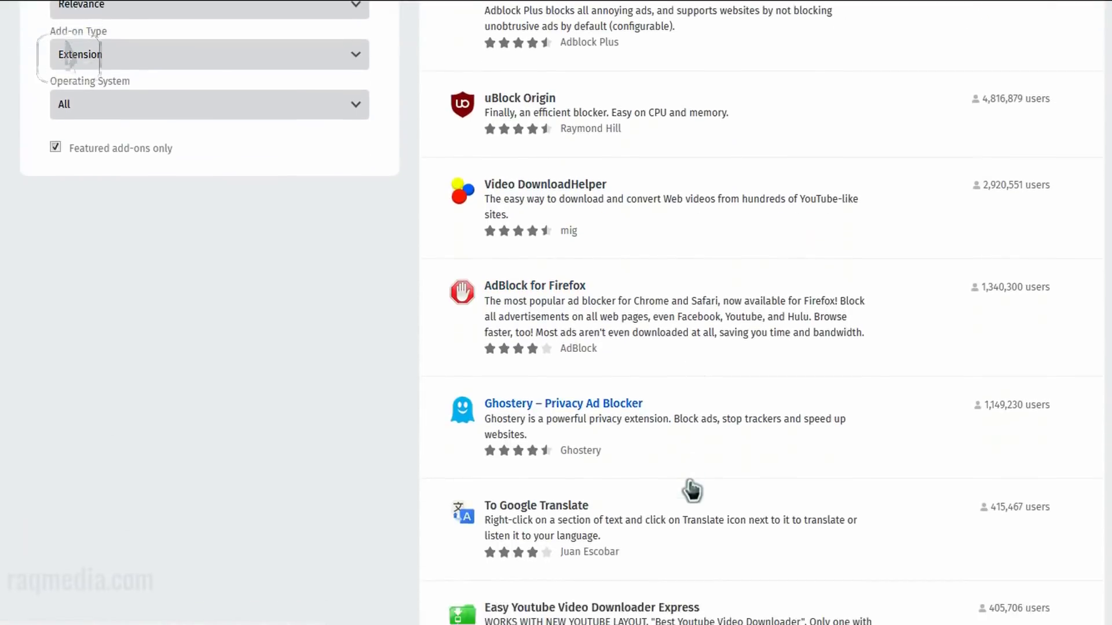
scroll(693, 483, "down", 2)
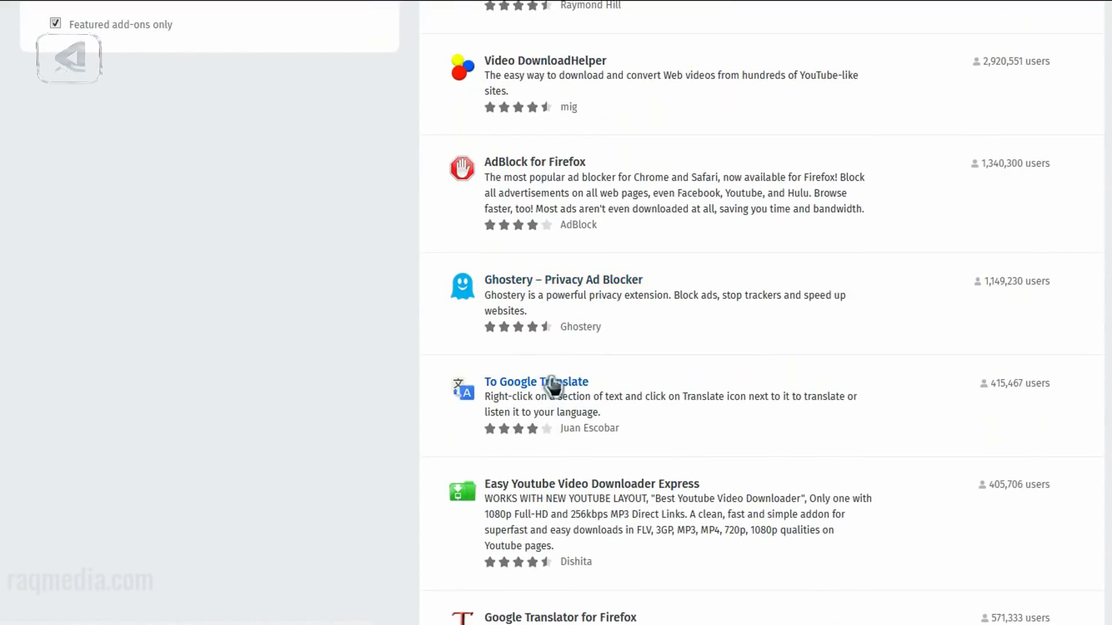
left_click(617, 280)
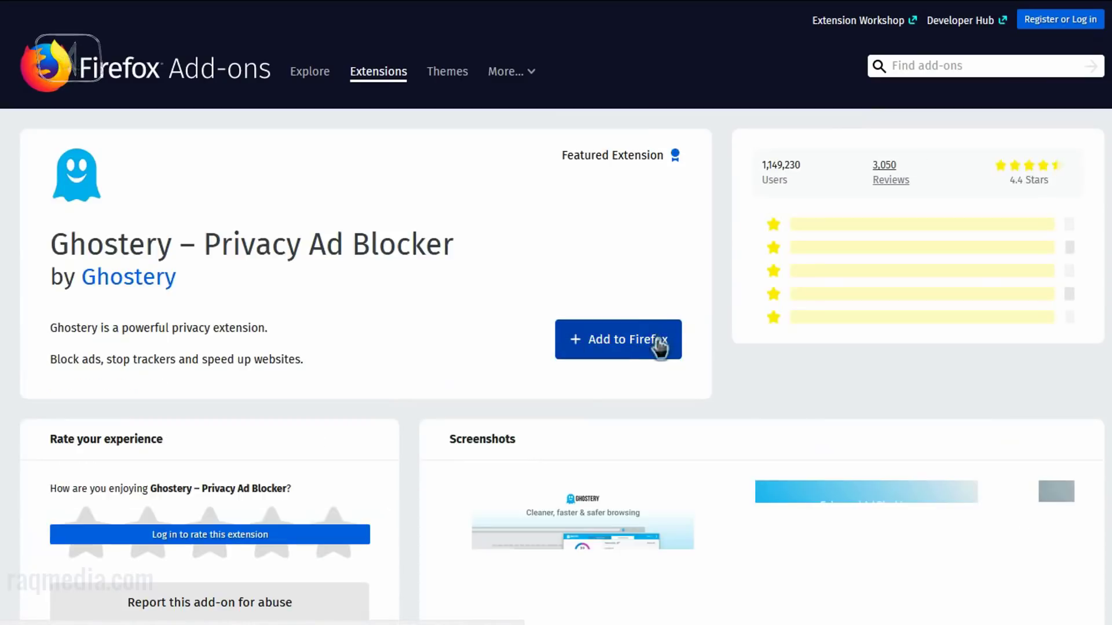
left_click(658, 340)
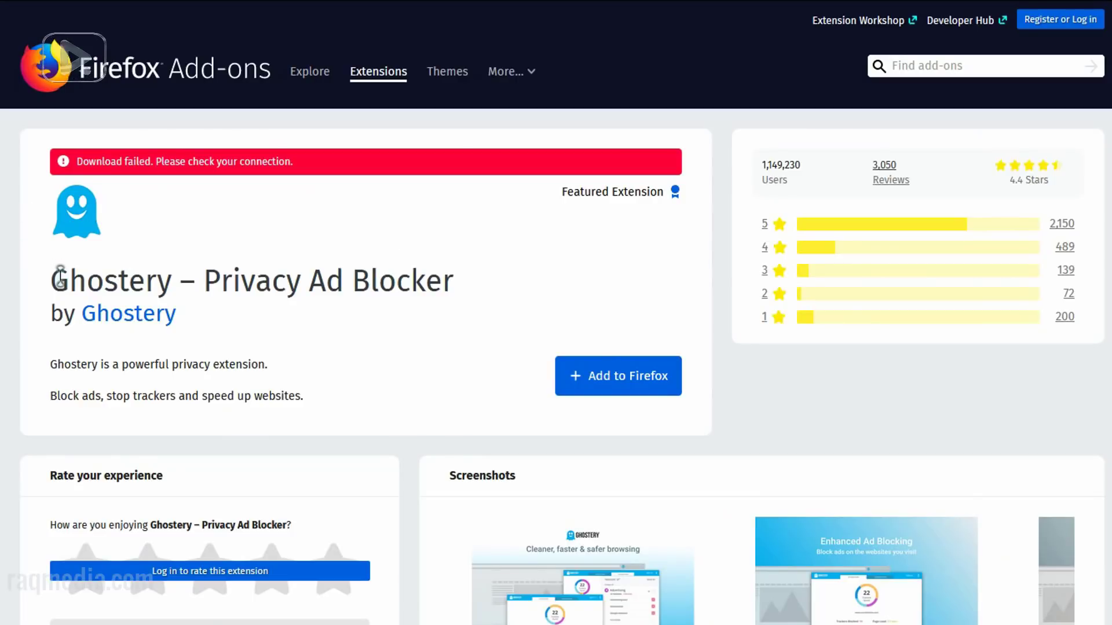
key("alt+Left")
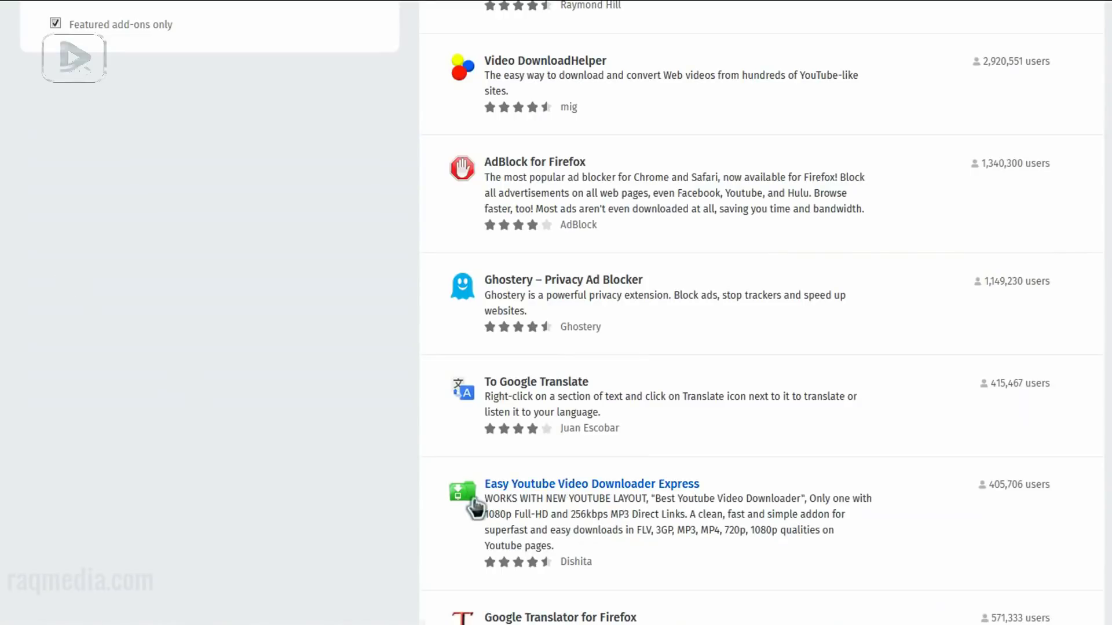
scroll(470, 508, "up", 8)
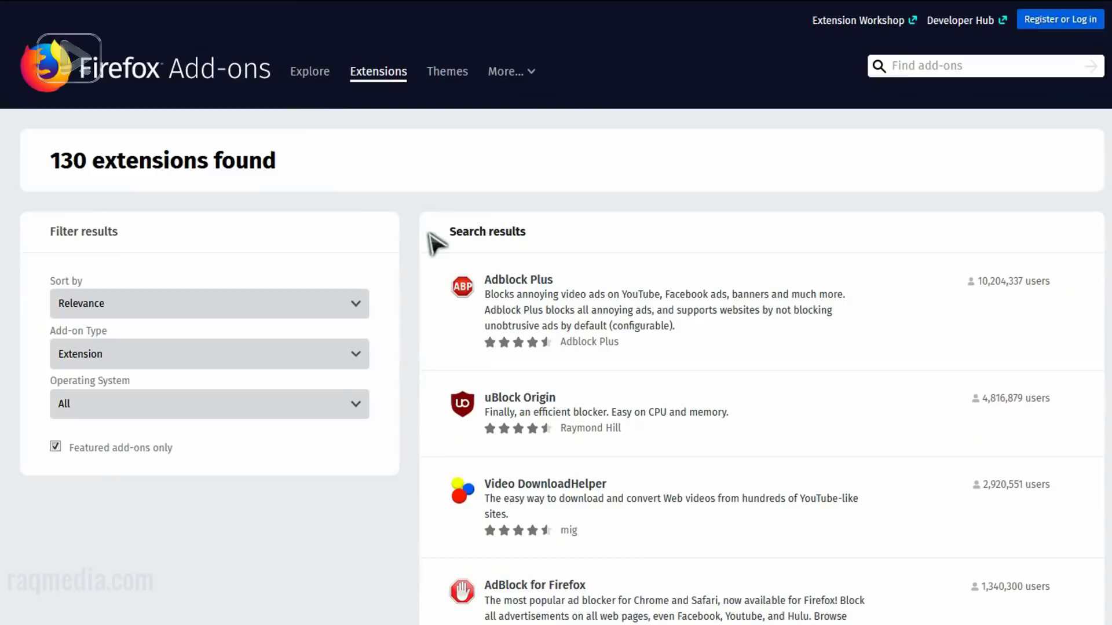
scroll(407, 291, "down", 3)
scroll(407, 292, "down", 3)
scroll(407, 291, "up", 3)
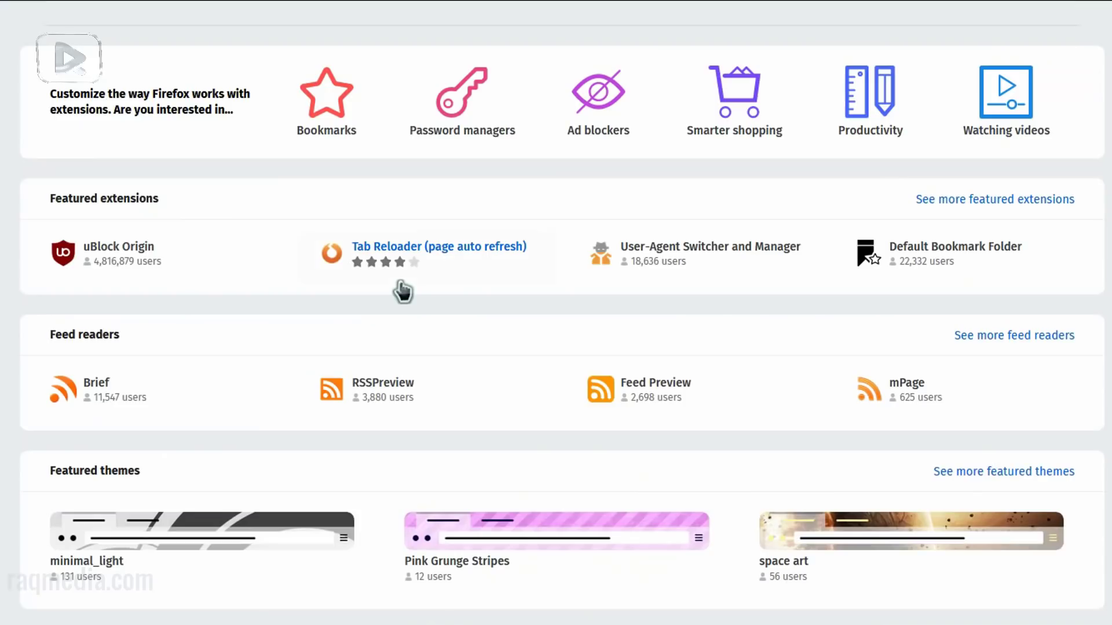
scroll(402, 290, "up", 3)
scroll(402, 292, "up", 2)
scroll(608, 504, "up", 2)
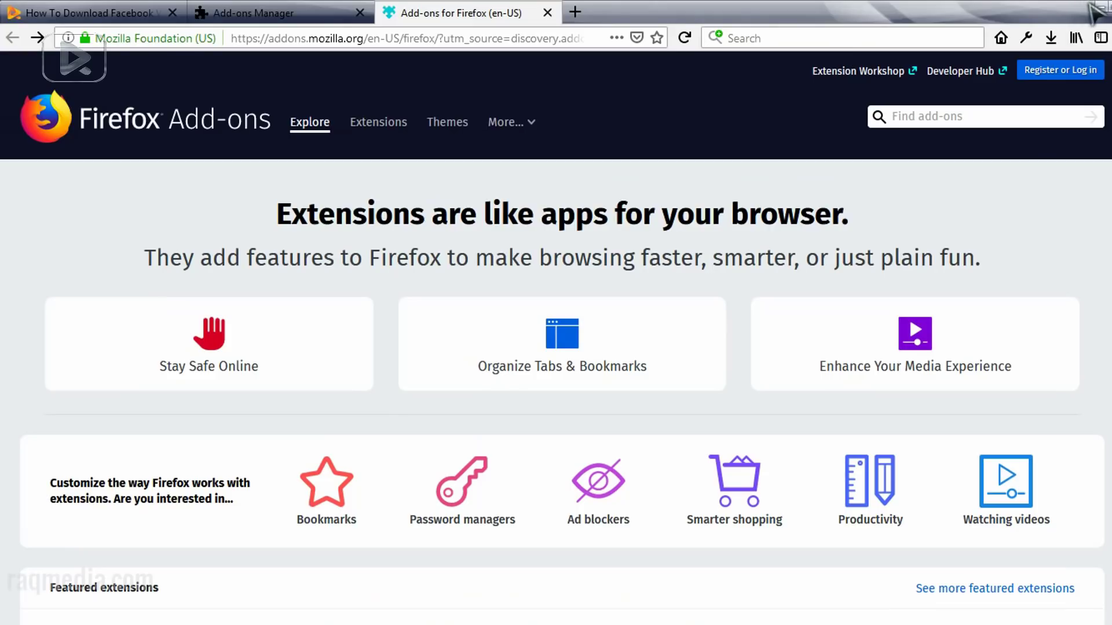
left_click_drag(773, 7, 774, 66)
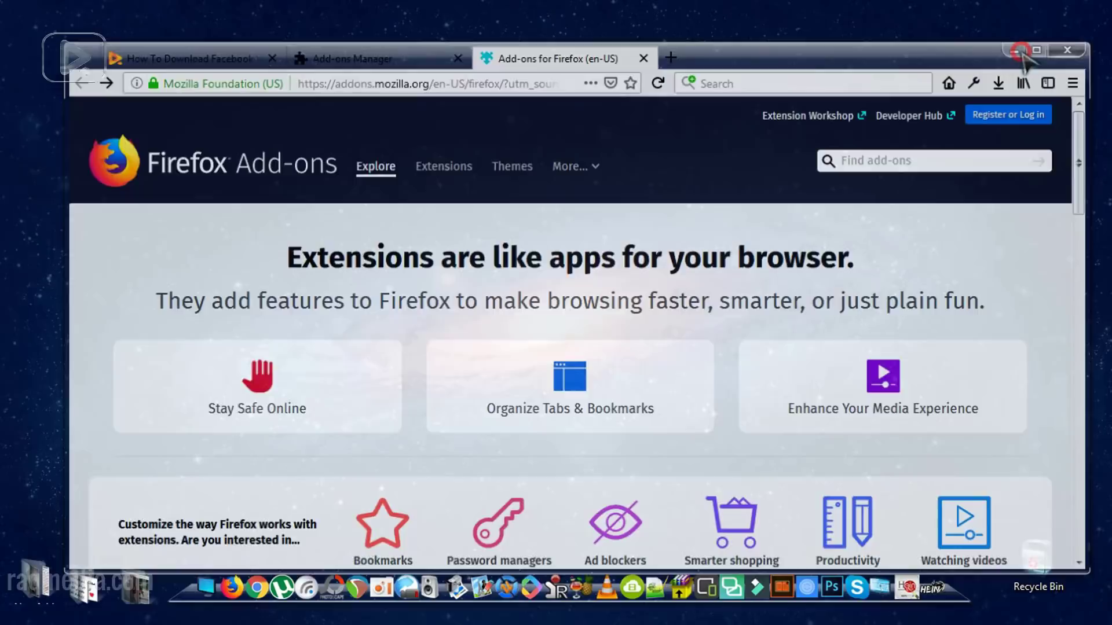
Minimize Firefox and open the Windows Date and Time settings from the taskbar clock
left_click(1019, 48)
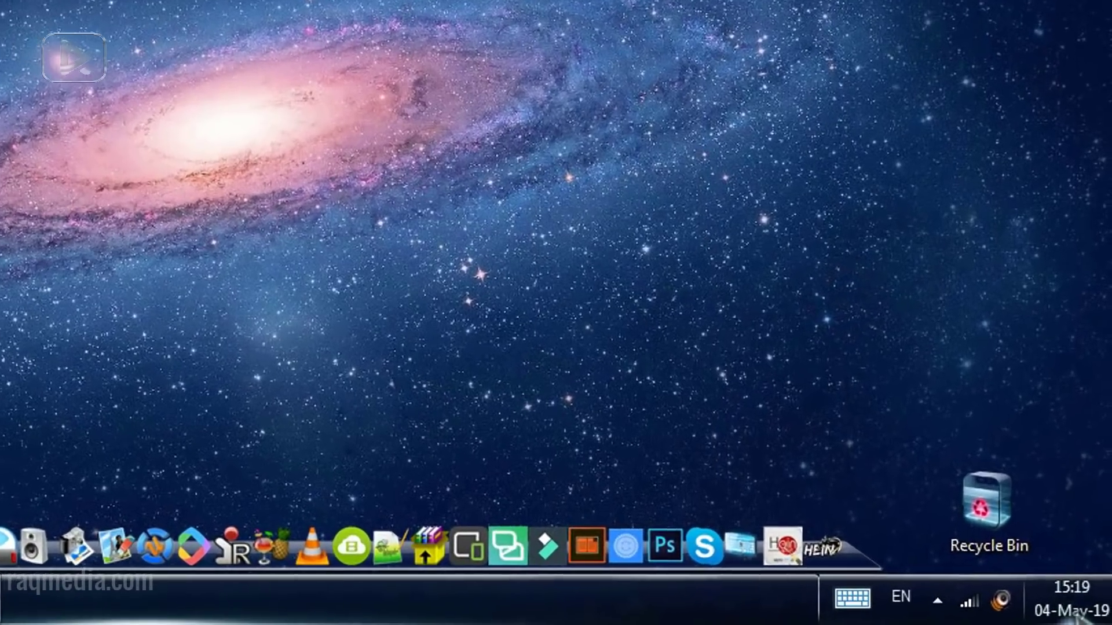
left_click(1090, 617)
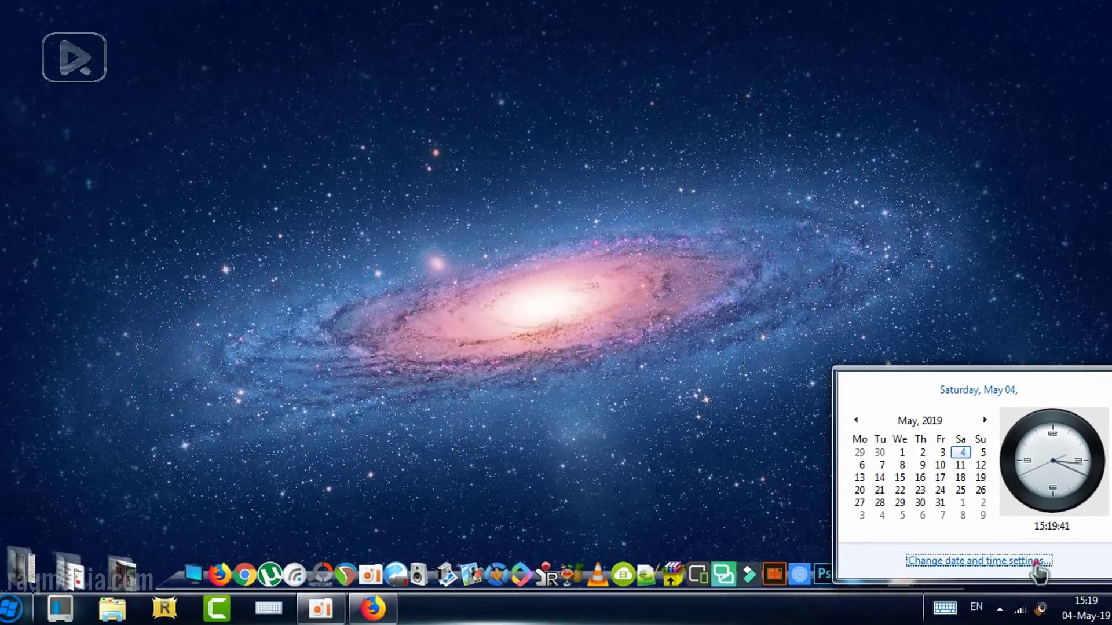
left_click(1030, 561)
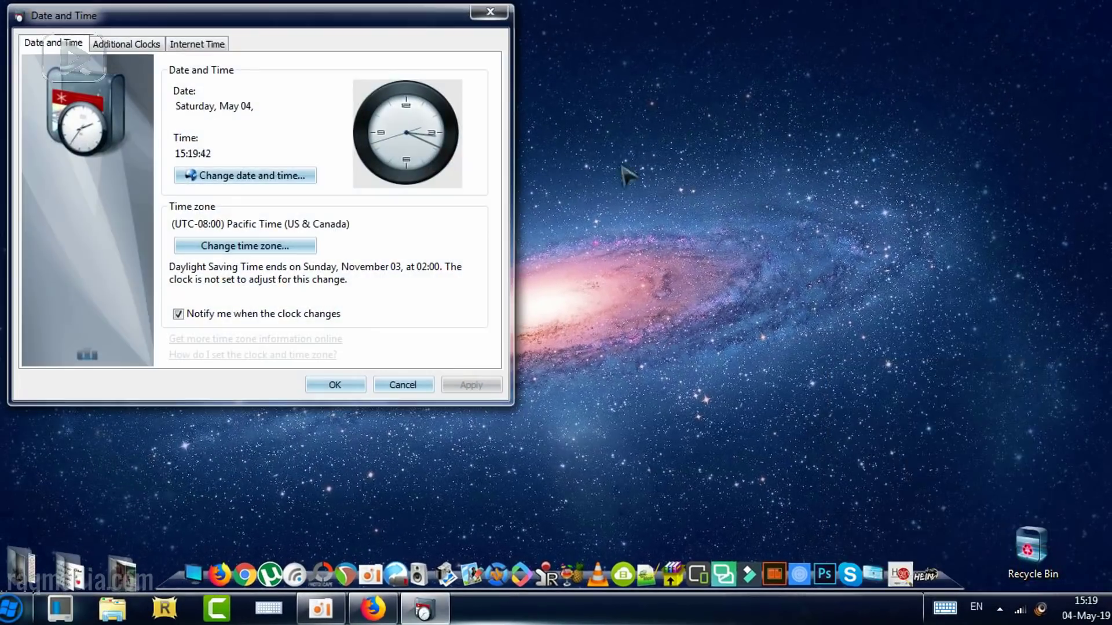
left_click_drag(280, 21, 472, 54)
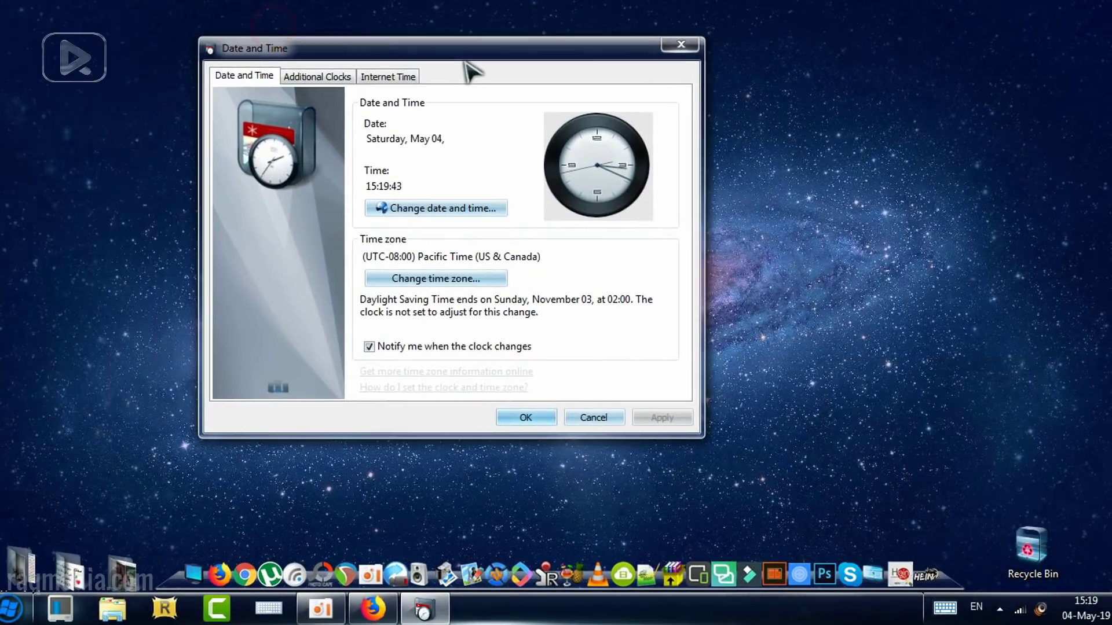
Change the system date to 1 May 2019 and bring Firefox back
left_click(474, 209)
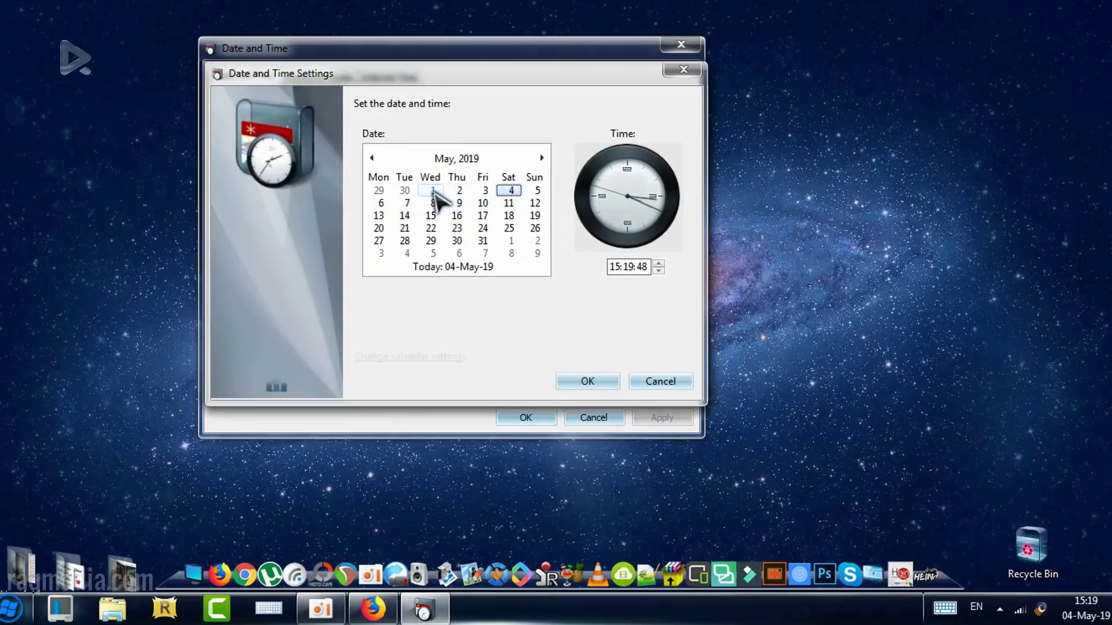
left_click(433, 190)
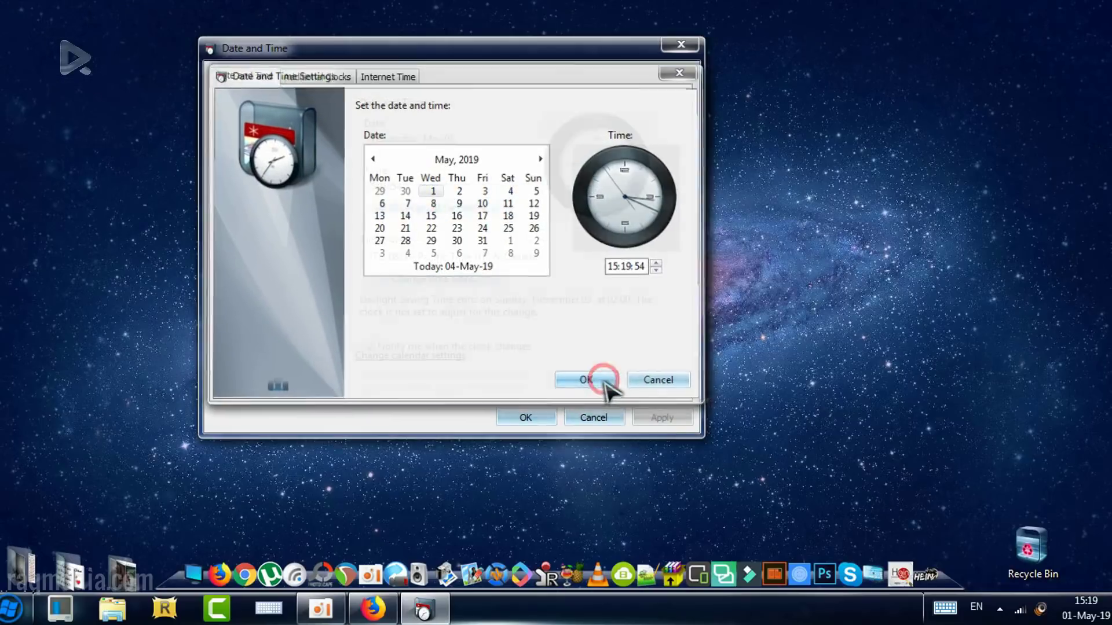
left_click(587, 382)
left_click(526, 418)
left_click(374, 609)
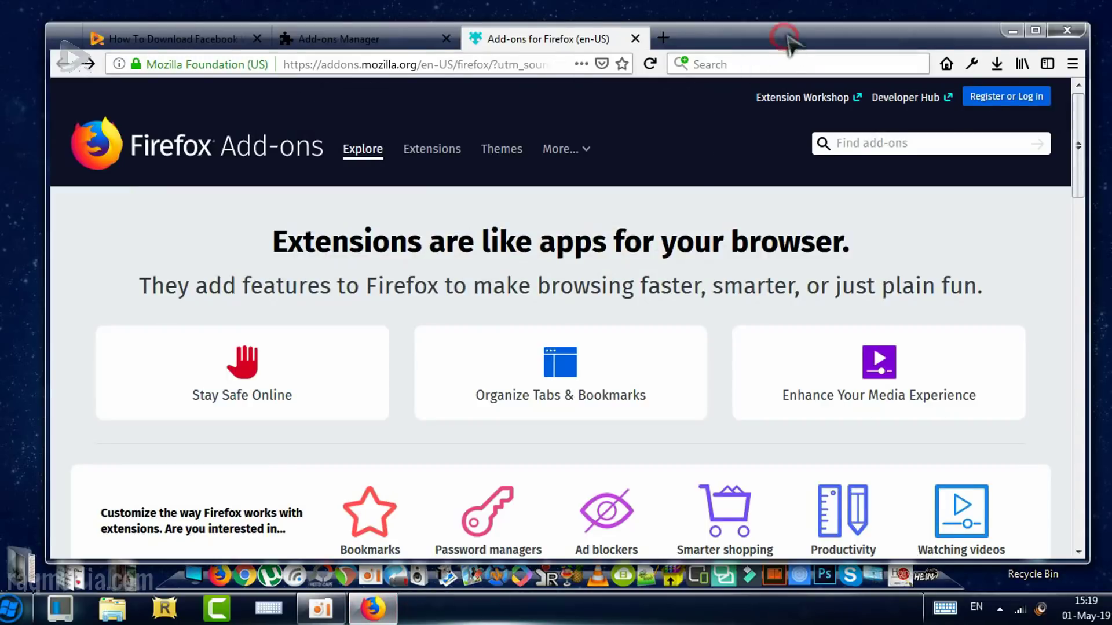
Nudge the Firefox window into place and reload the add-ons page
left_click_drag(786, 39, 795, 33)
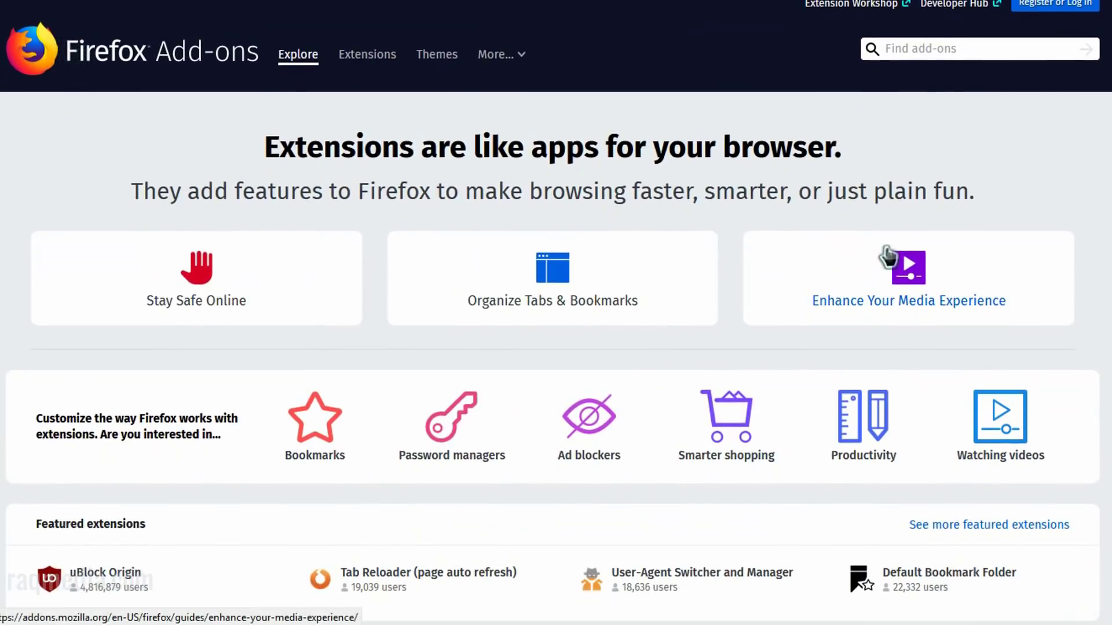
left_click(886, 254)
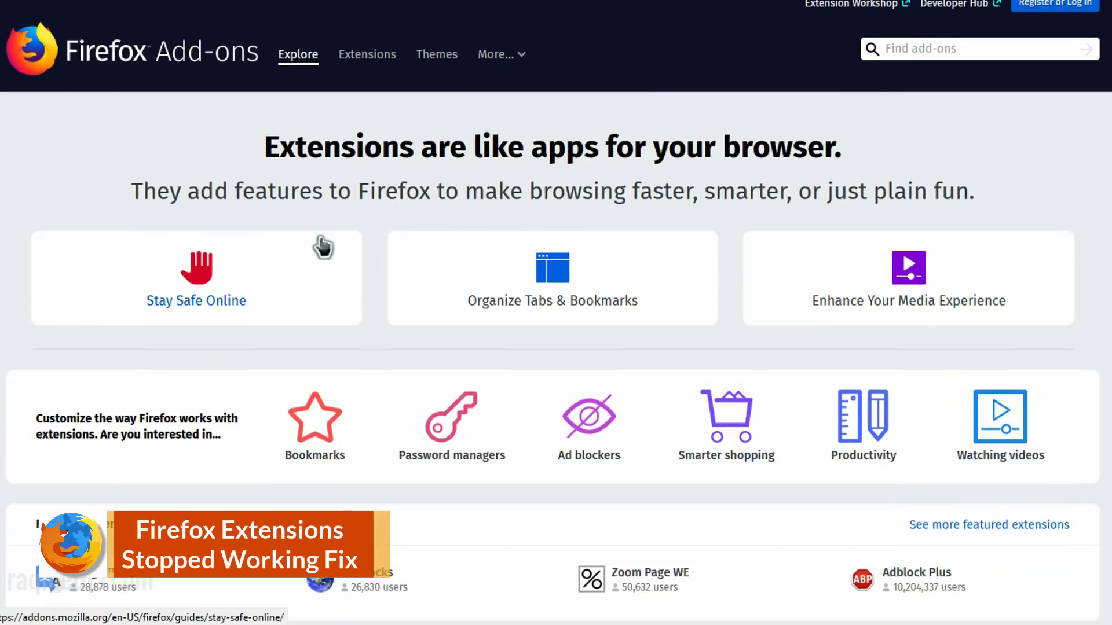
scroll(323, 244, "down", 5)
scroll(555, 347, "down", 3)
scroll(1107, 413, "down", 3)
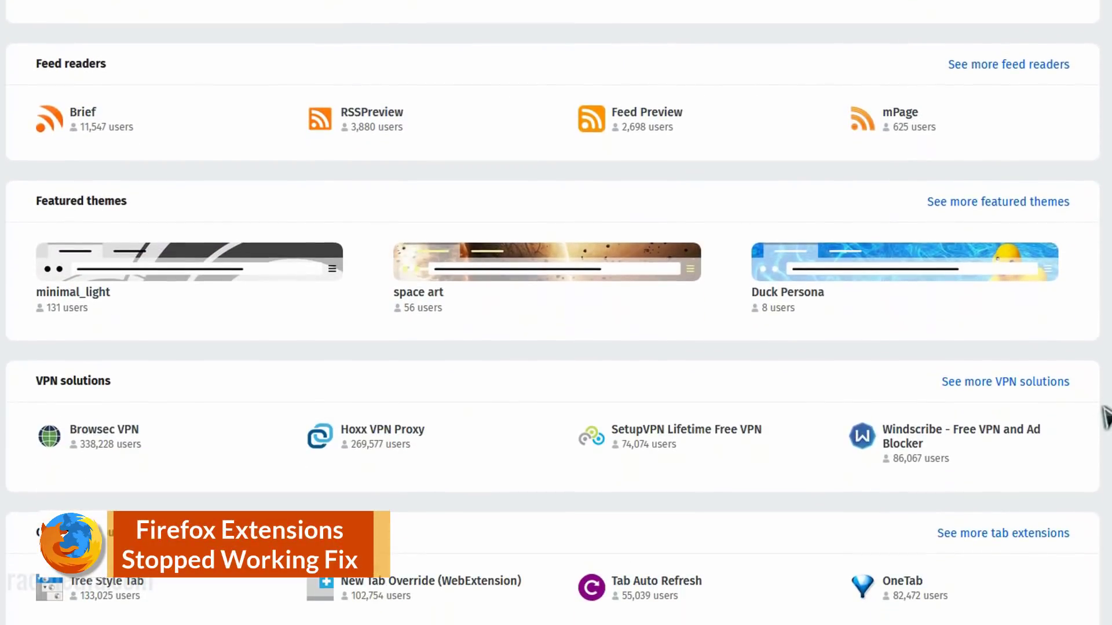
scroll(1106, 412, "down", 3)
scroll(1106, 415, "down", 2)
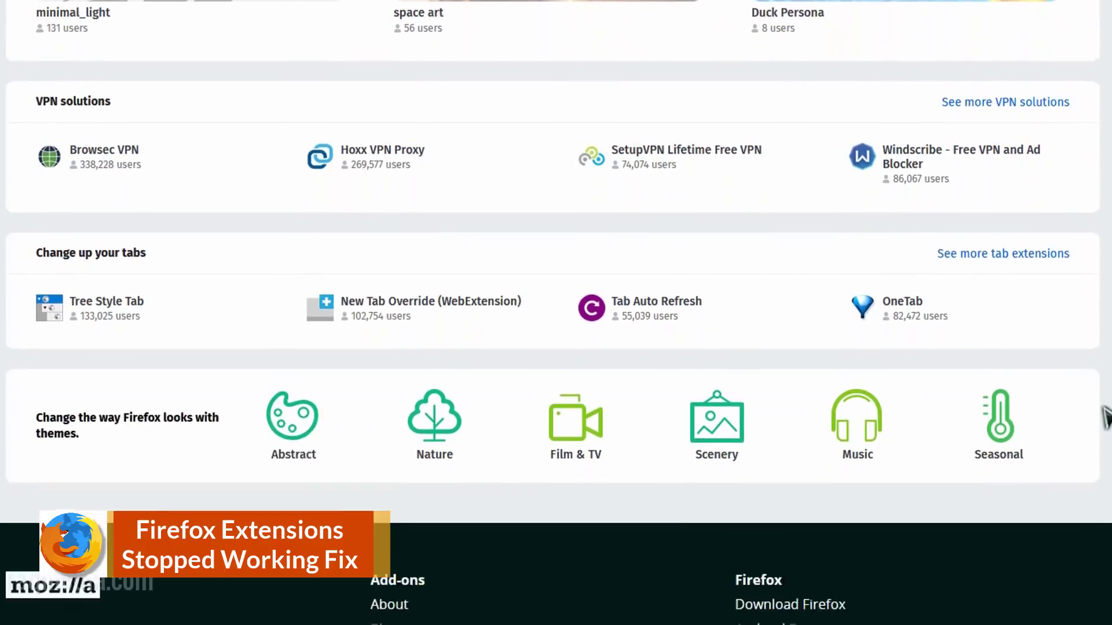
scroll(1107, 416, "up", 5)
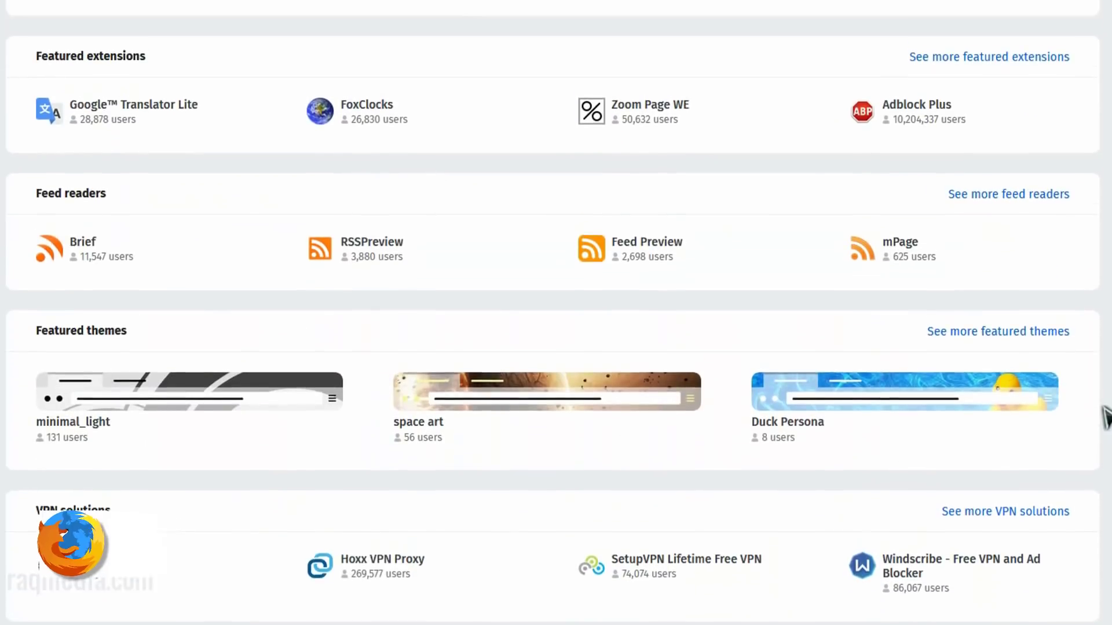
scroll(1106, 415, "up", 2)
scroll(1107, 415, "up", 3)
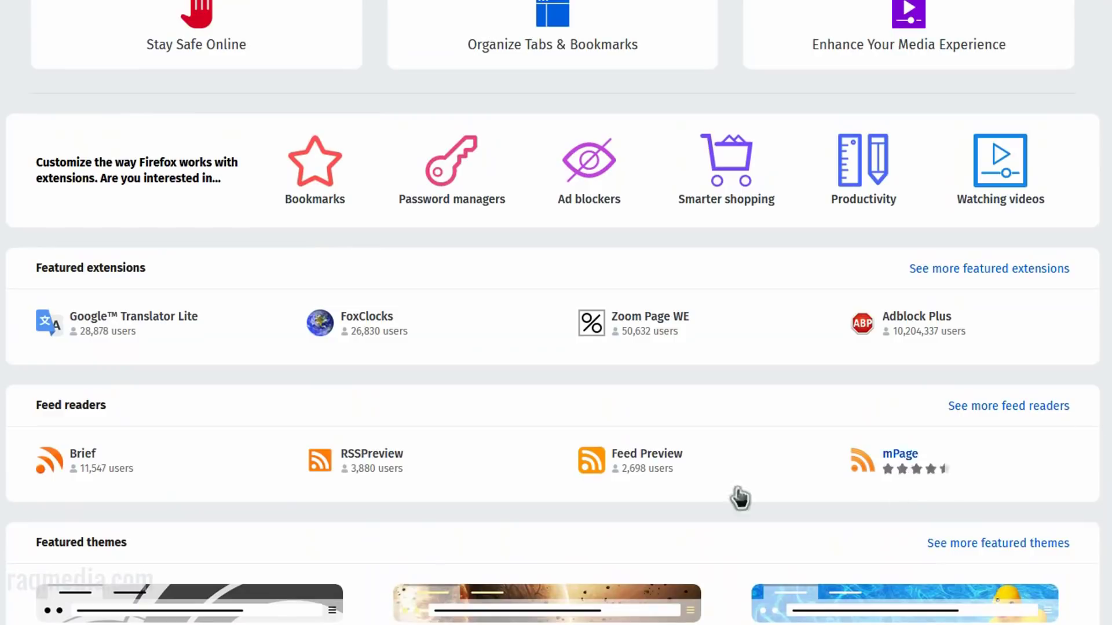
Install uBlock Origin from the featured list and check its toolbar panel shows it active
left_click(1039, 271)
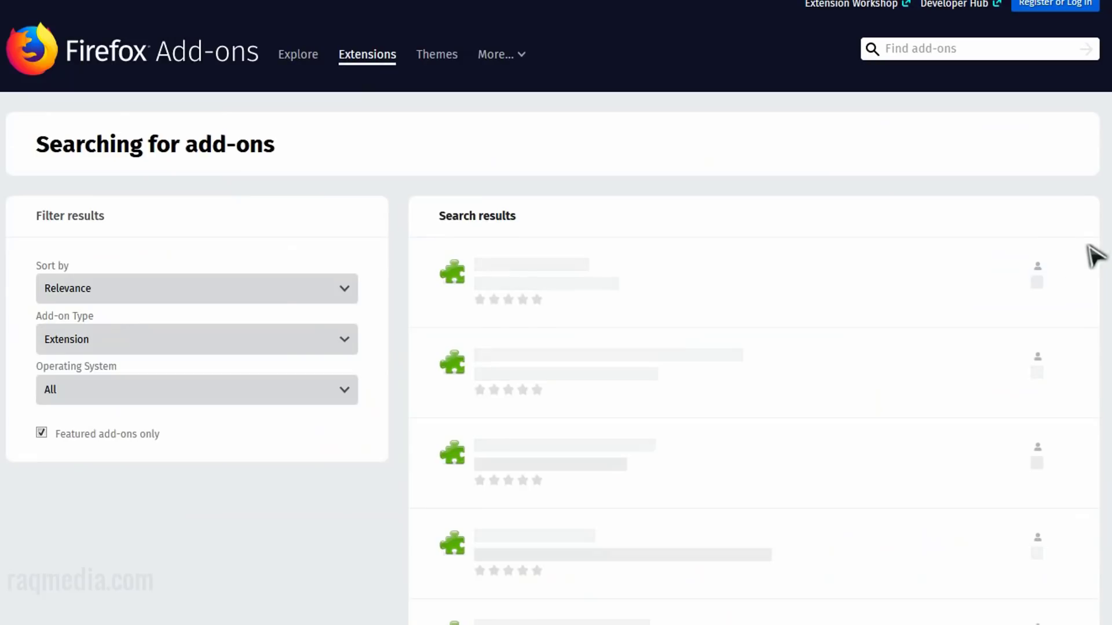
scroll(565, 317, "down", 2)
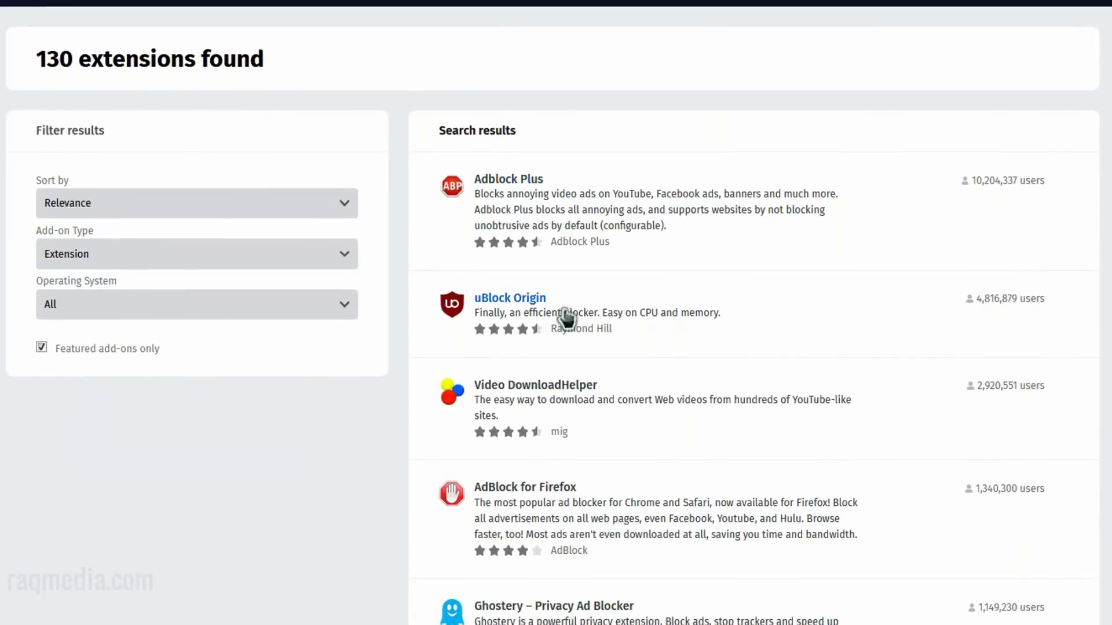
left_click(522, 298)
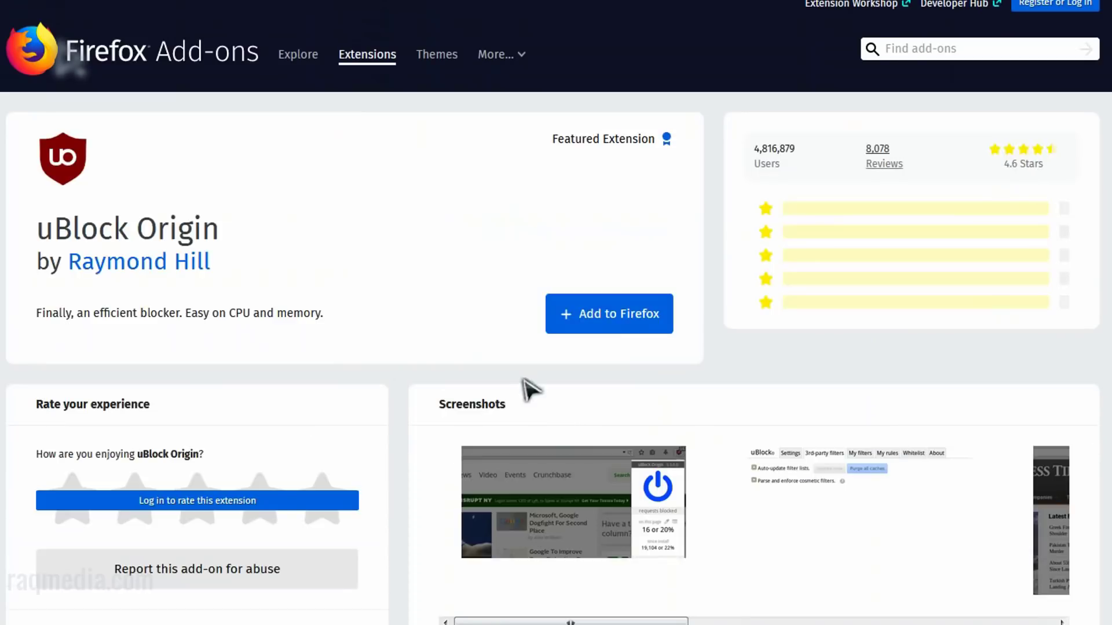
scroll(701, 308, "down", 5)
scroll(700, 308, "up", 5)
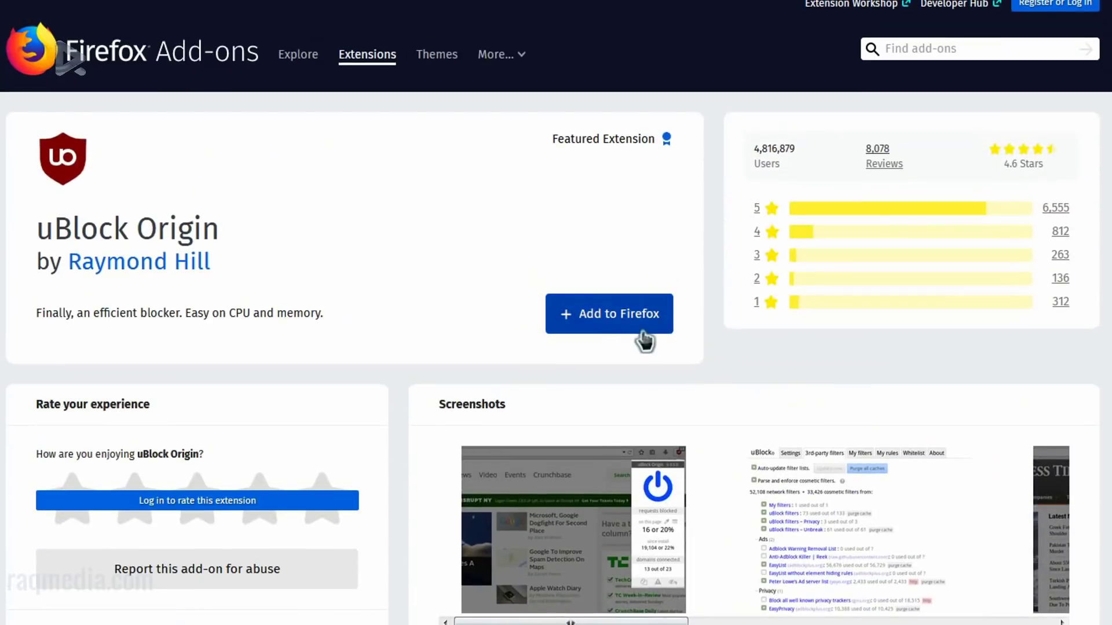
left_click(615, 322)
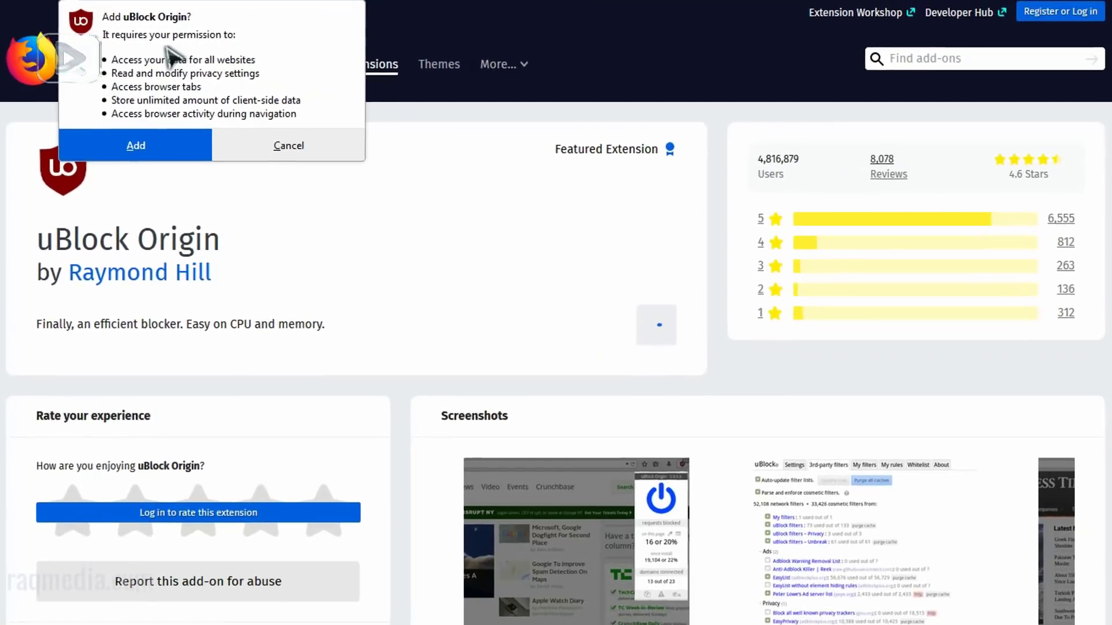
left_click(134, 144)
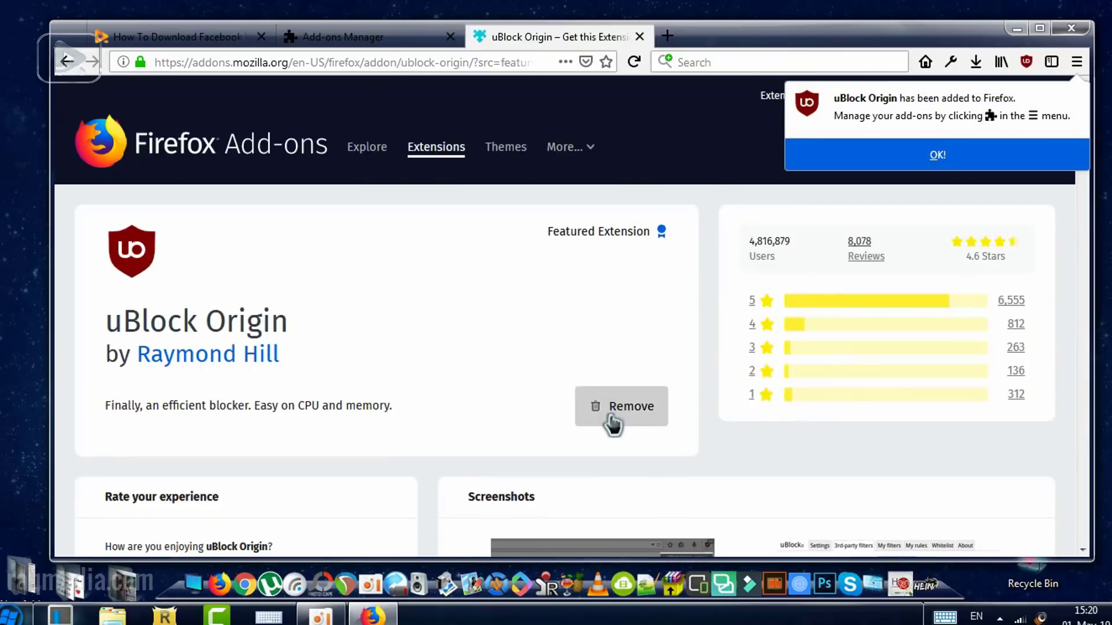
left_click(938, 155)
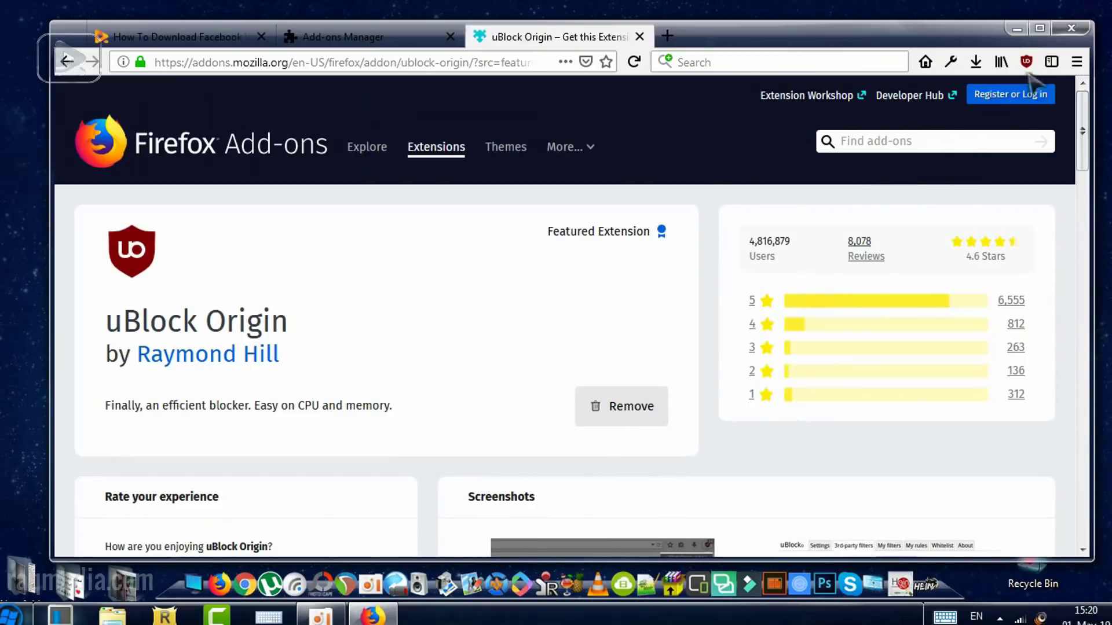
left_click(1026, 61)
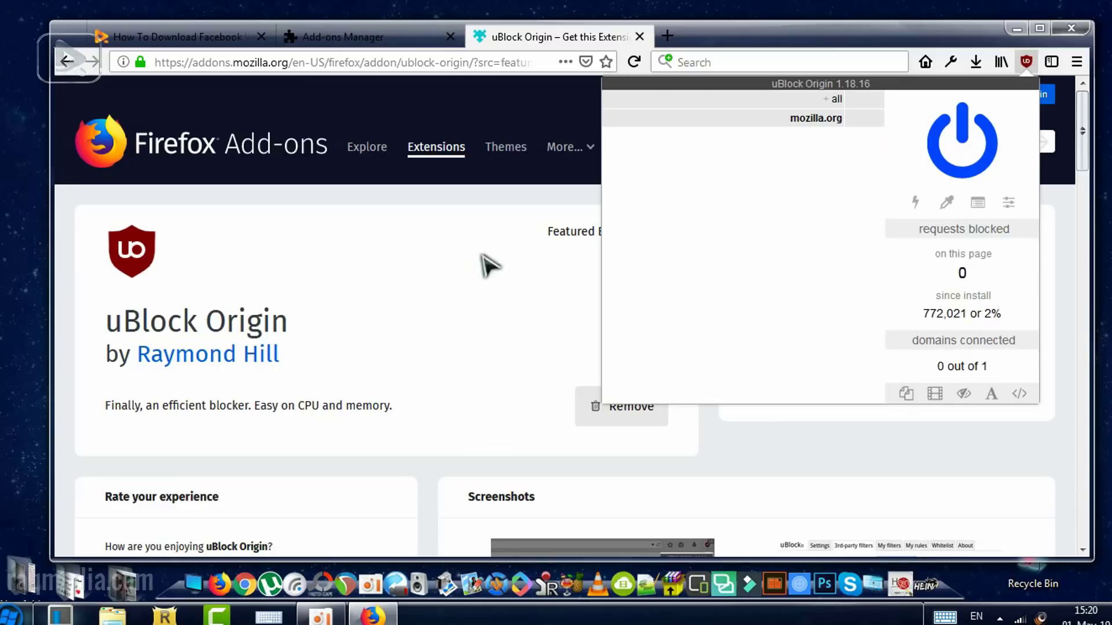
left_click(469, 230)
scroll(491, 304, "down", 2)
scroll(491, 304, "down", 1)
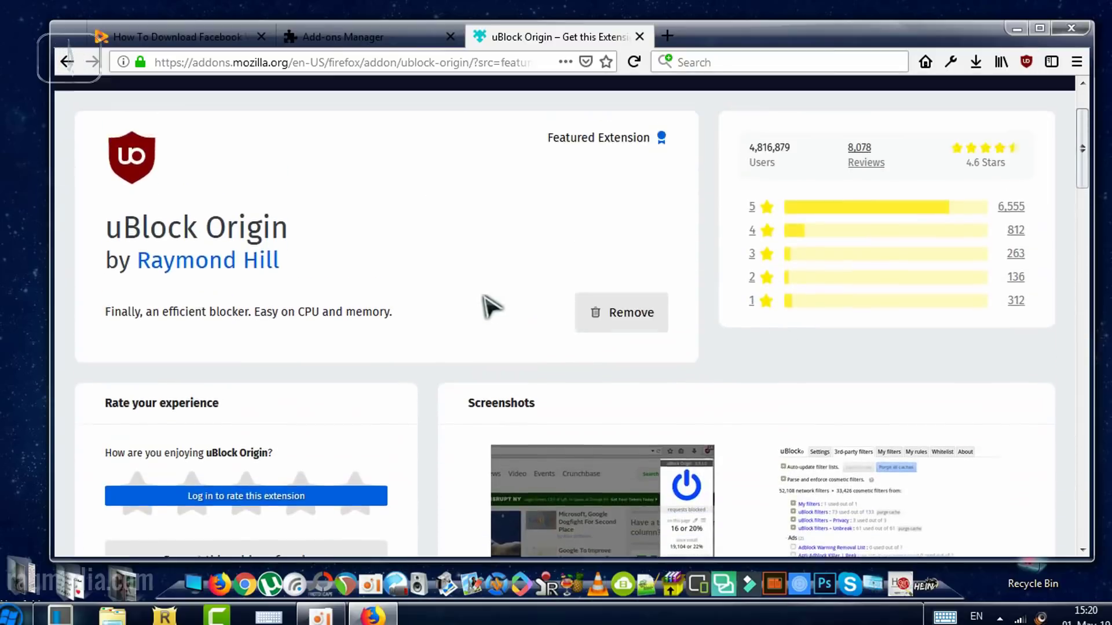
scroll(491, 304, "up", 3)
Go back to the featured list and install Google Translator for Firefox, granting its permissions
left_click(63, 63)
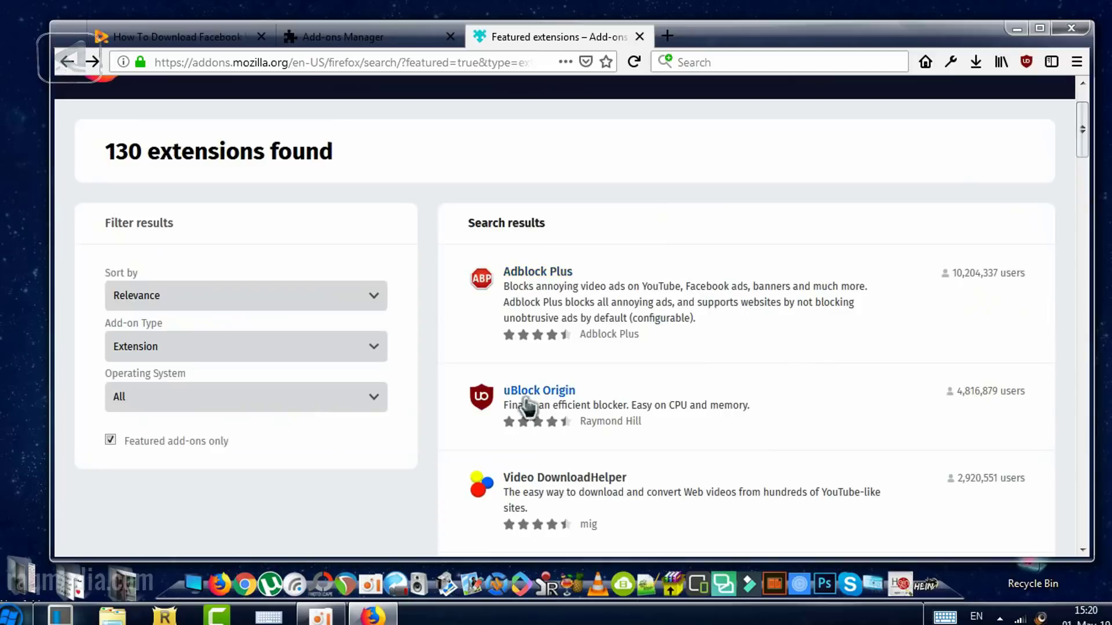
scroll(521, 408, "down", 4)
scroll(515, 427, "down", 2)
scroll(514, 428, "down", 2)
scroll(514, 427, "down", 1)
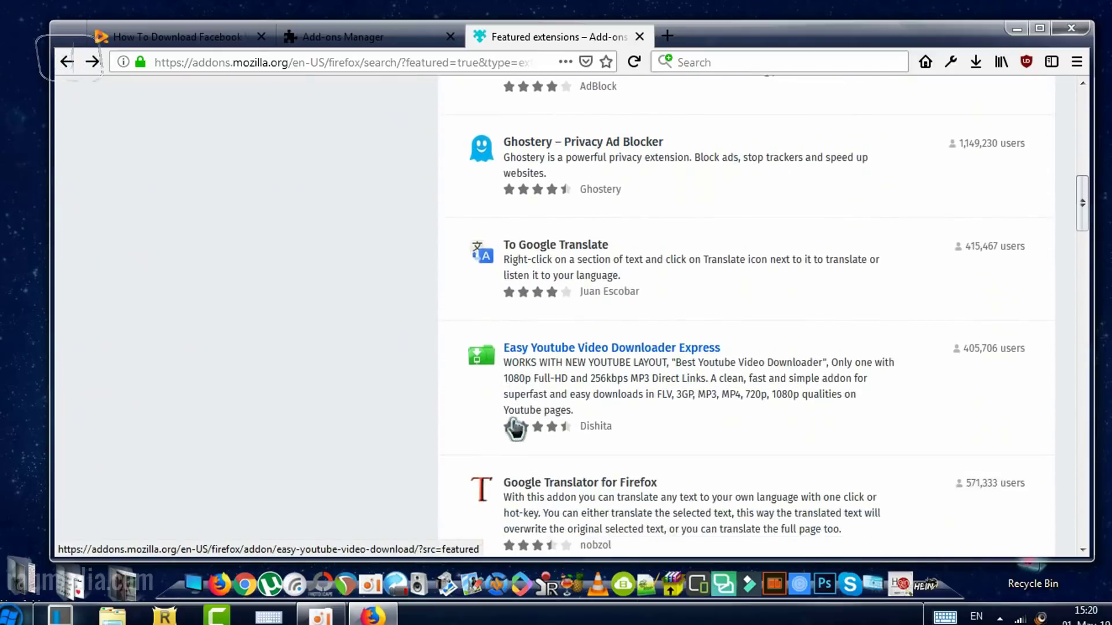
scroll(514, 428, "down", 2)
scroll(514, 427, "down", 1)
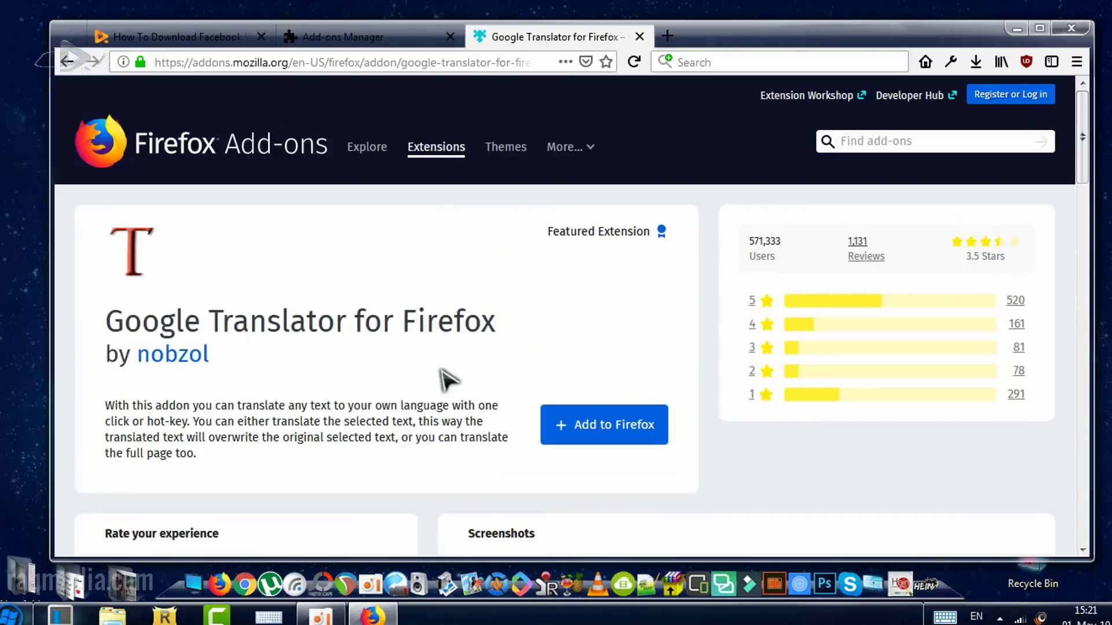
left_click(617, 435)
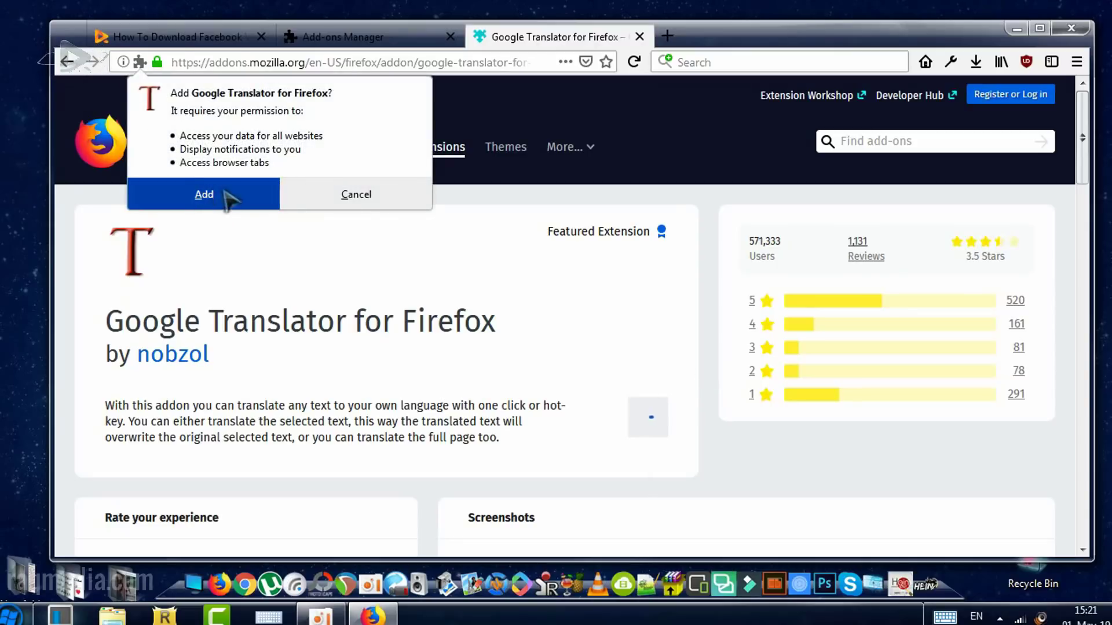
left_click(222, 202)
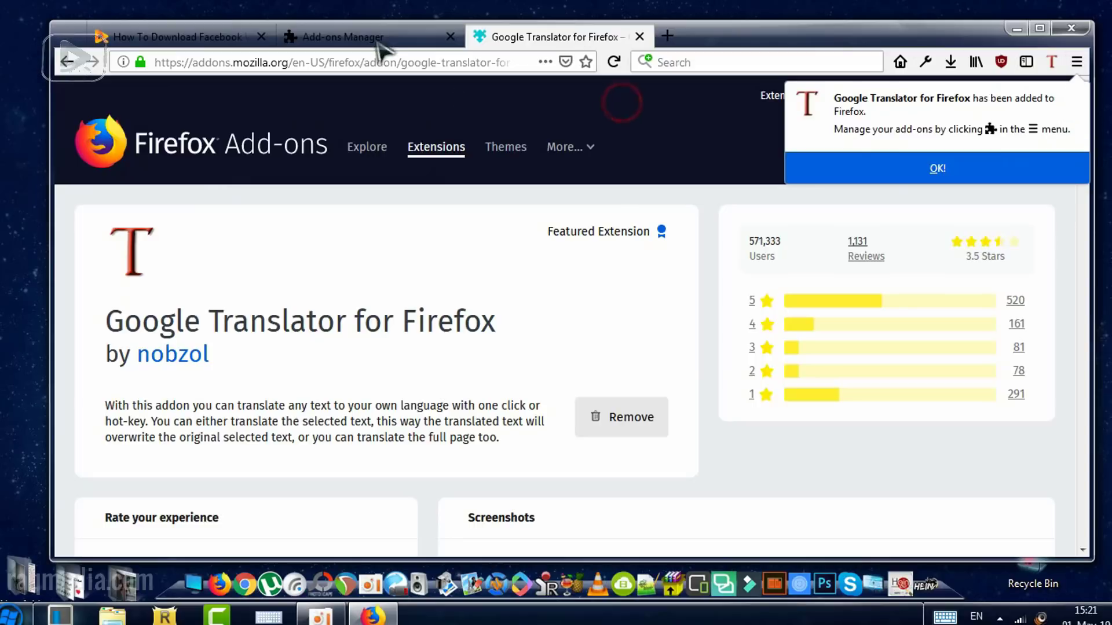
In the Add-ons Manager, confirm Google Translator and uBlock Origin are listed as enabled extensions
left_click(365, 38)
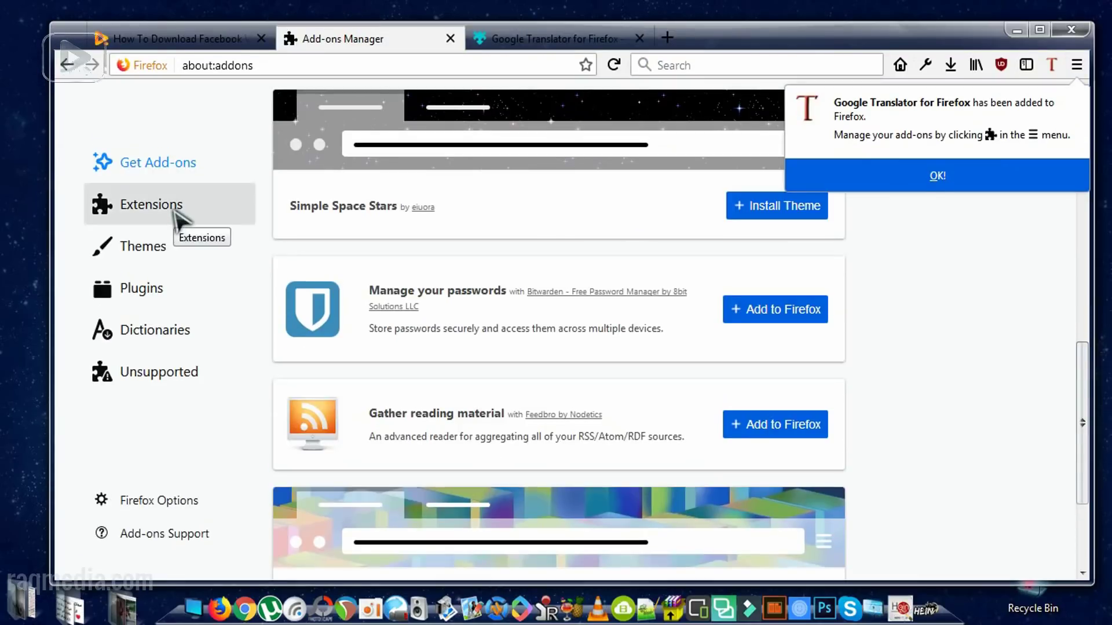
left_click(937, 175)
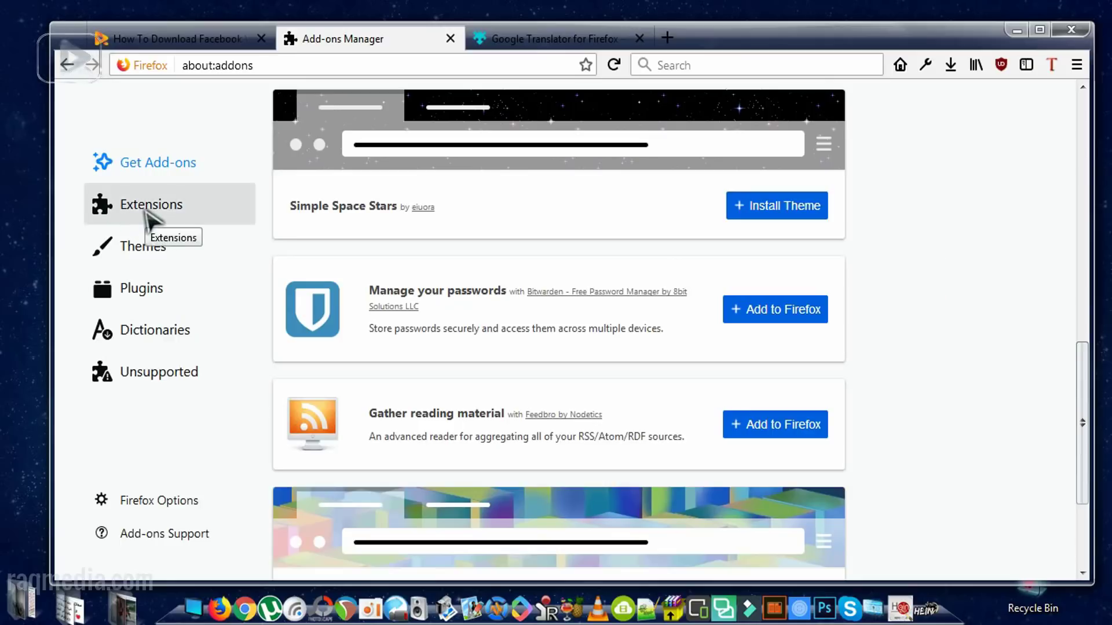
left_click(195, 210)
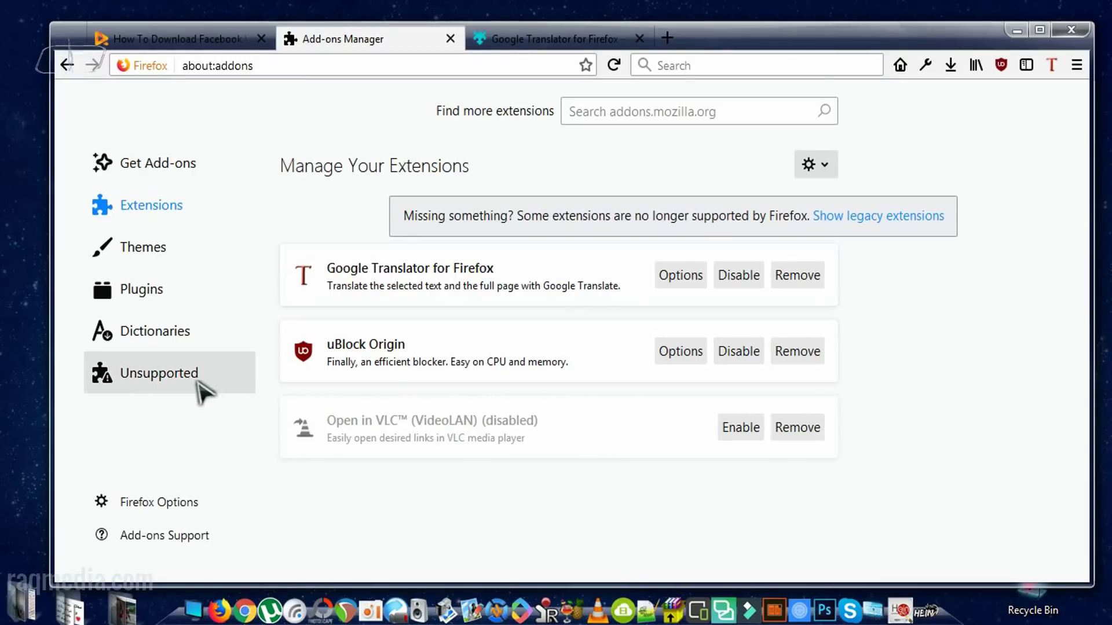
left_click(205, 392)
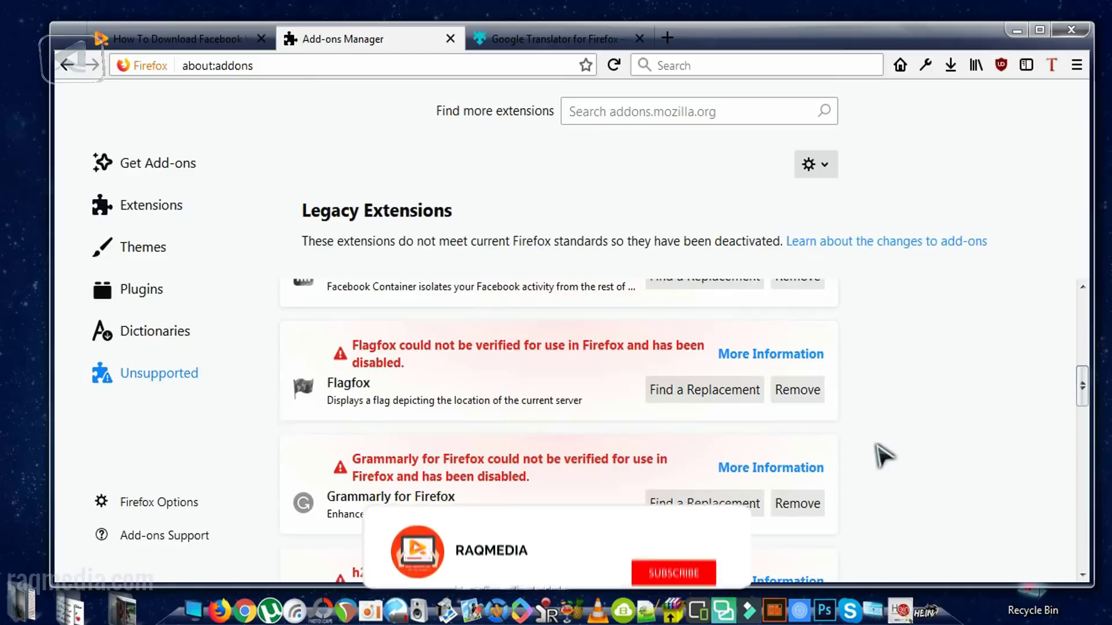
scroll(883, 455, "down", 5)
scroll(883, 456, "down", 5)
scroll(884, 455, "down", 5)
scroll(884, 456, "down", 3)
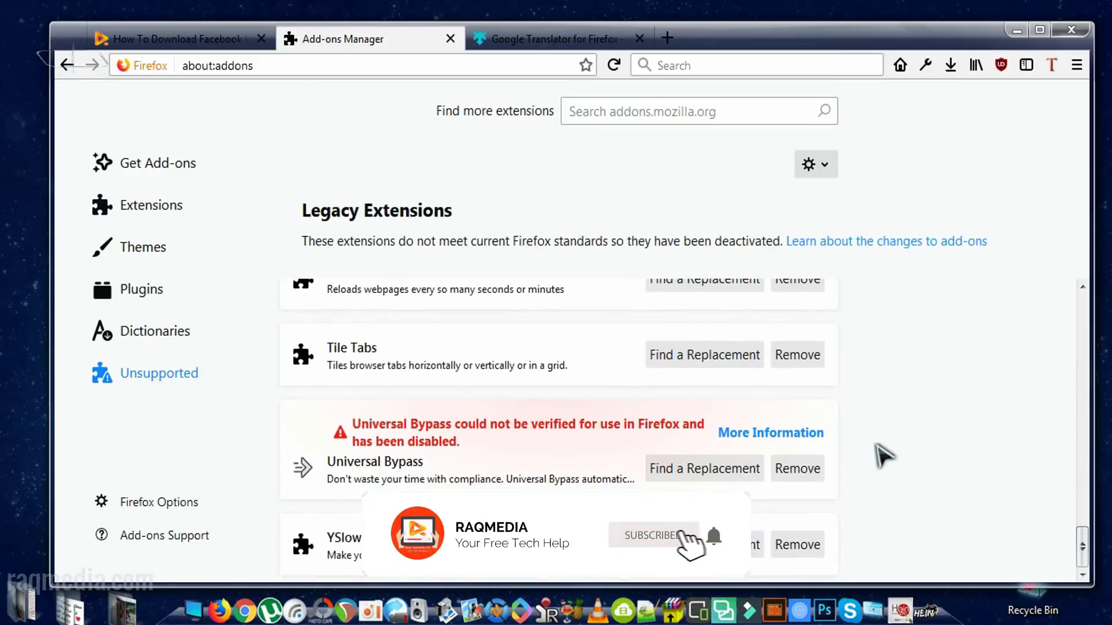
scroll(883, 455, "up", 5)
scroll(883, 455, "up", 5)
scroll(883, 456, "up", 5)
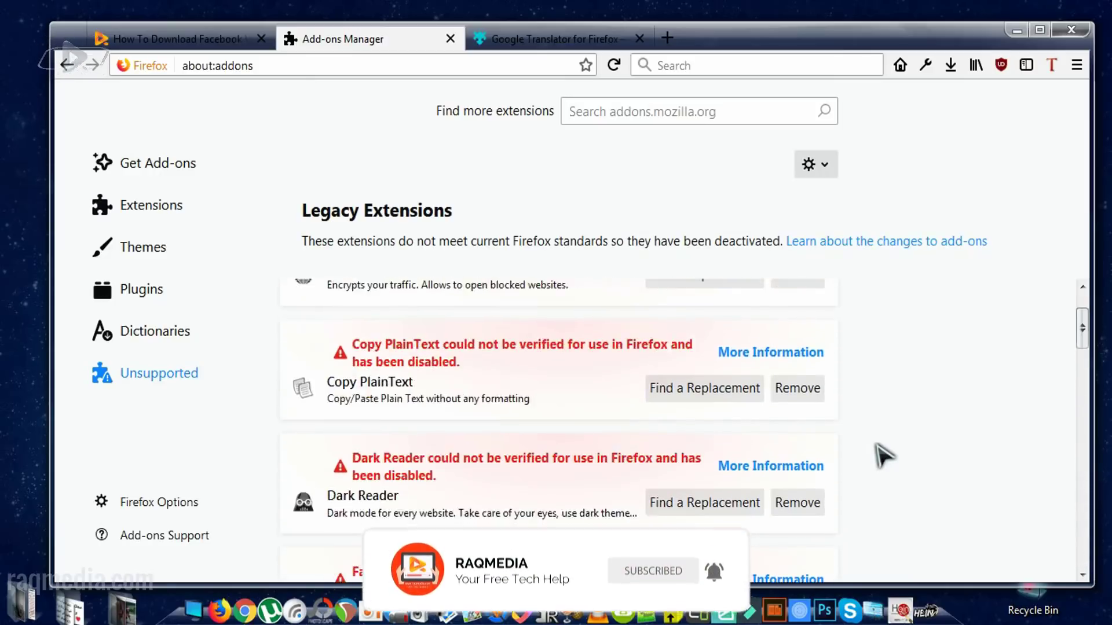
scroll(883, 456, "up", 3)
scroll(476, 485, "down", 5)
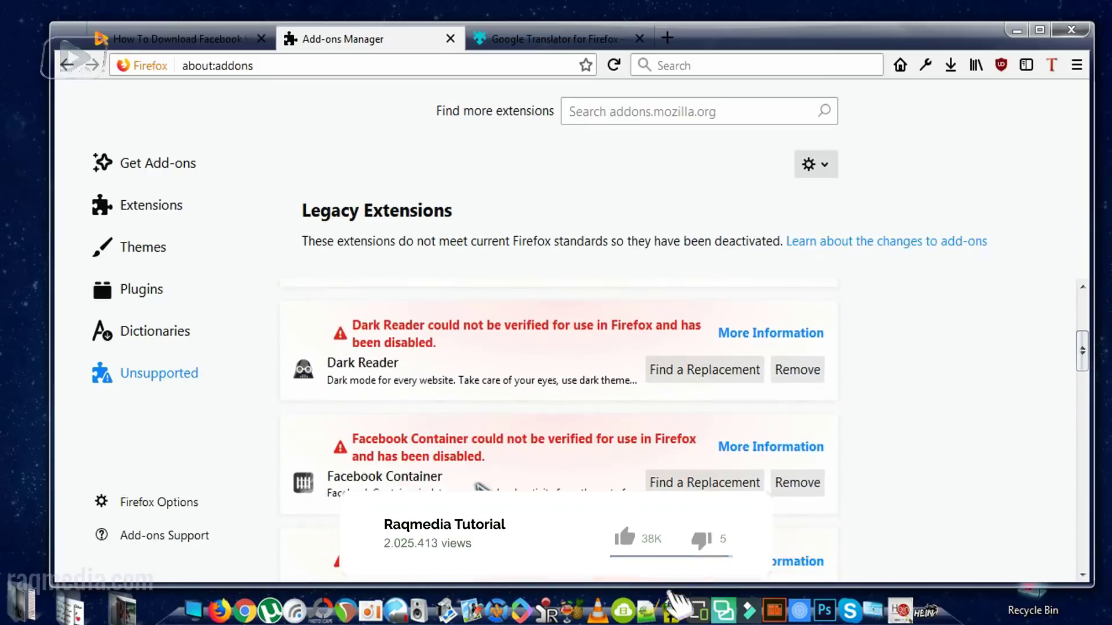
scroll(476, 485, "down", 5)
scroll(476, 484, "down", 5)
scroll(434, 461, "down", 4)
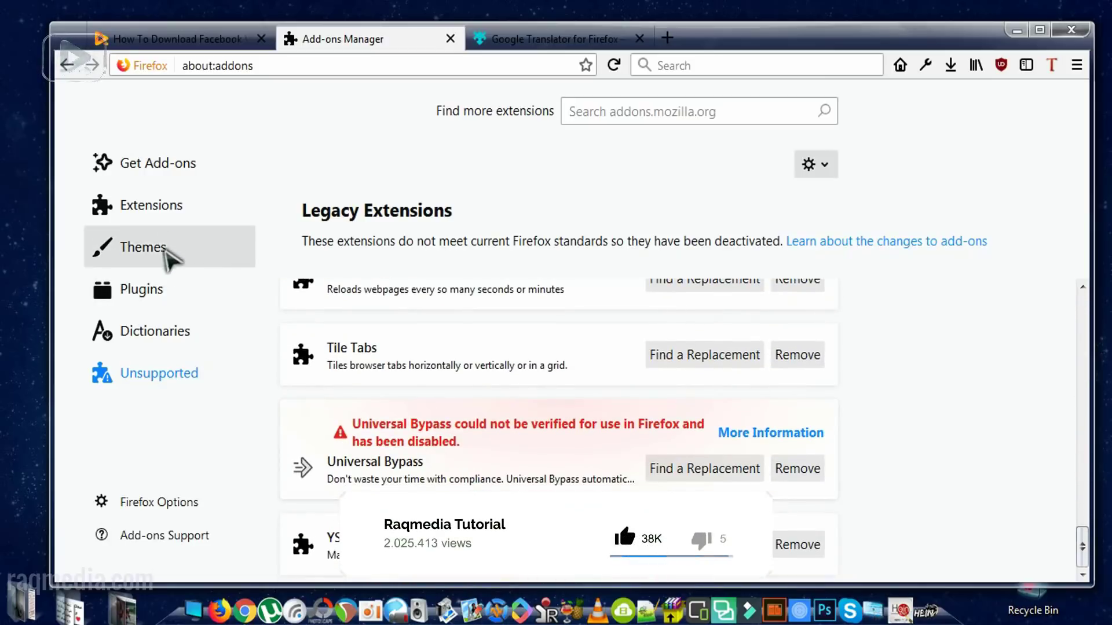
left_click(152, 205)
Switch back to the Raqmedia 'How To Download Facebook' video article tab
key("ctrl+shift+Tab")
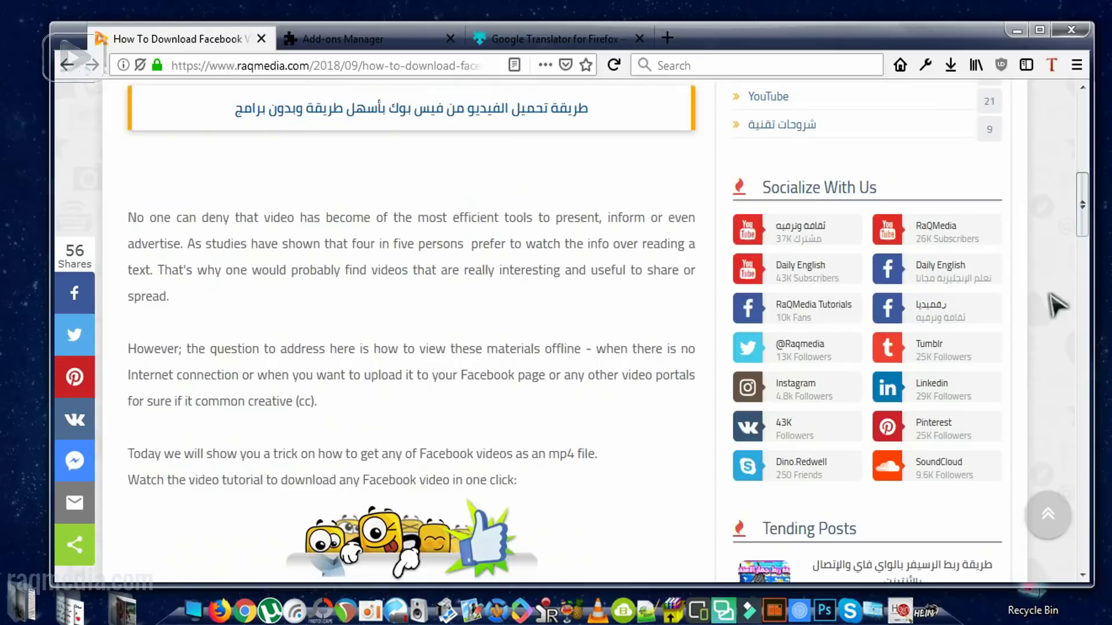